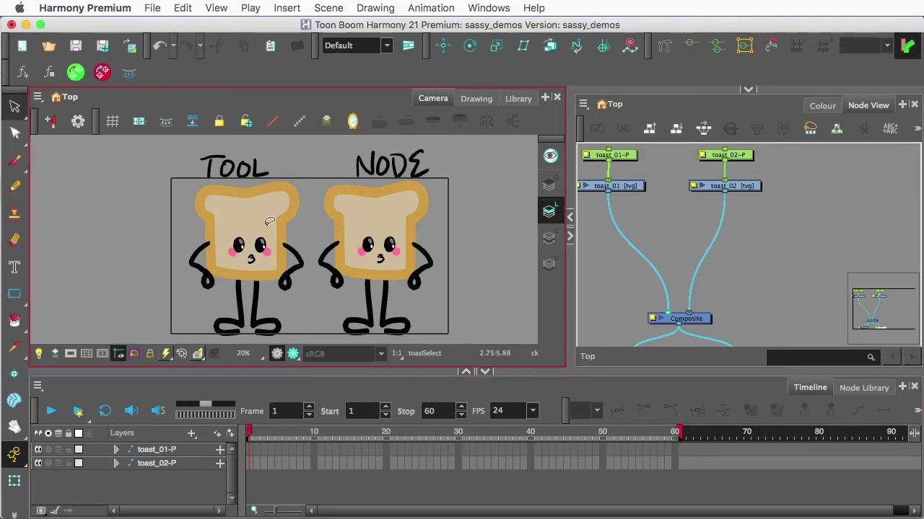
Turn on the light table and make the left TOOL toast the active drawing so the NODE toast appears faded.
scroll(276, 231, "down", 1)
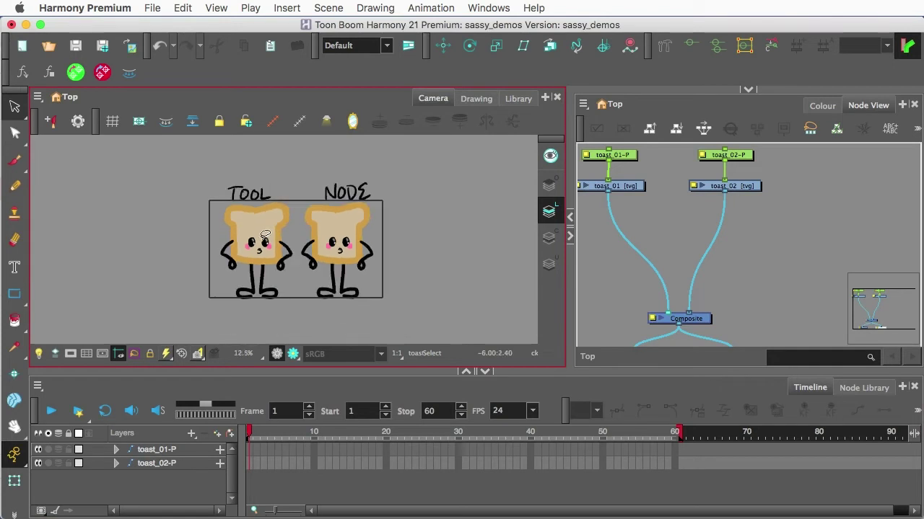
scroll(264, 235, "up", 1)
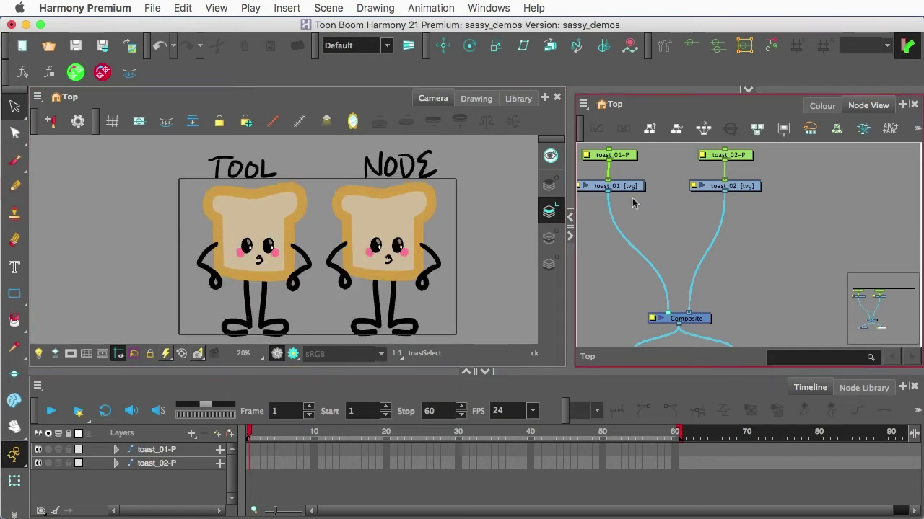
left_click(40, 355)
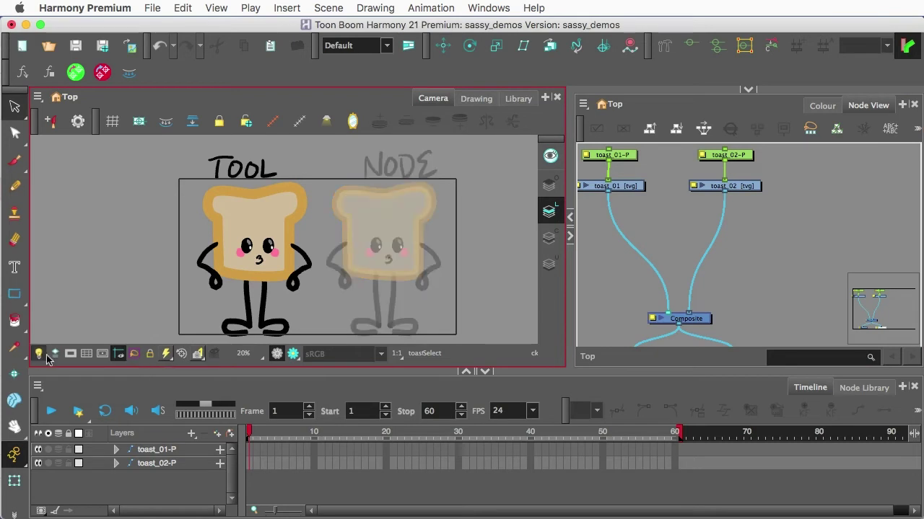
left_click(630, 186)
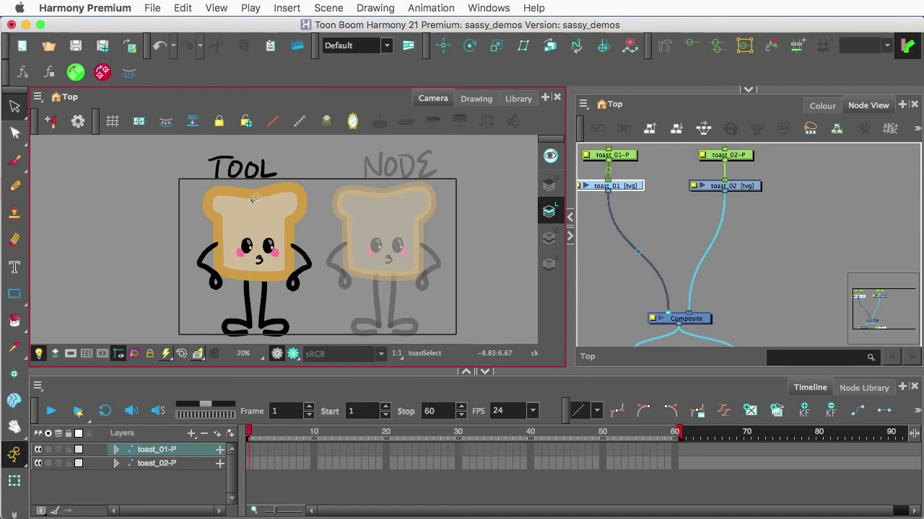
left_click(727, 187)
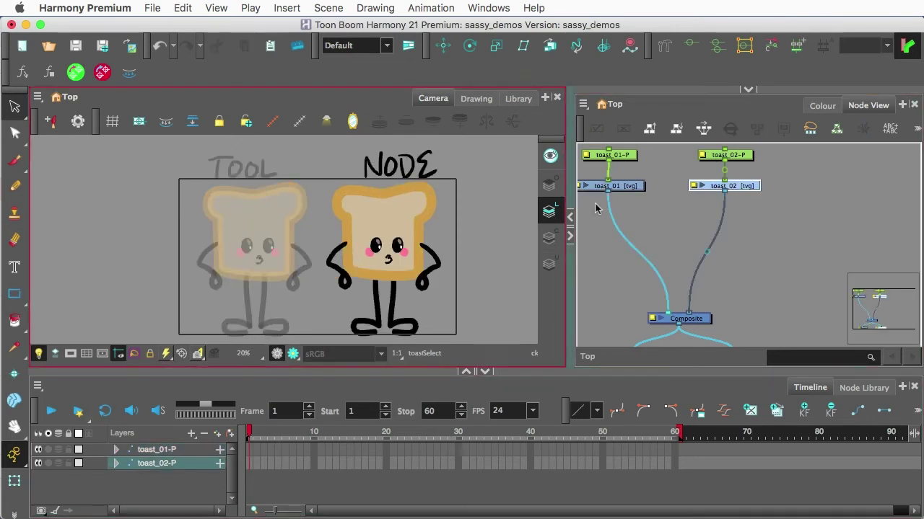
left_click(615, 186)
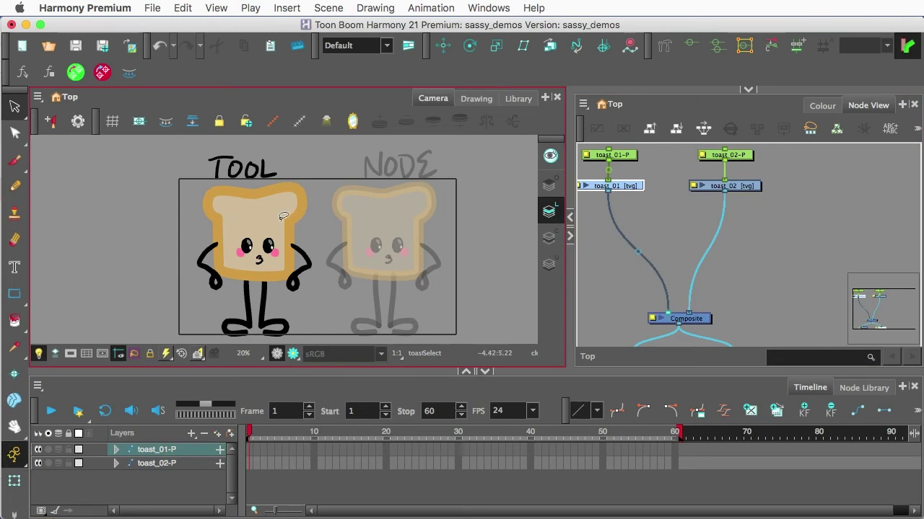
scroll(289, 186, "up", 1)
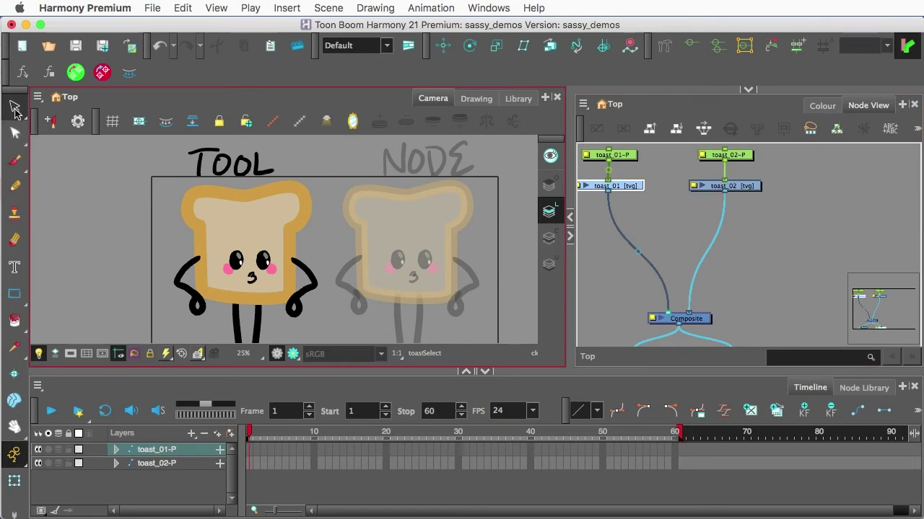
Lasso the TOOL toast's top-right corner with the Cutter tool and delete it, leaving a bite.
left_click(14, 107)
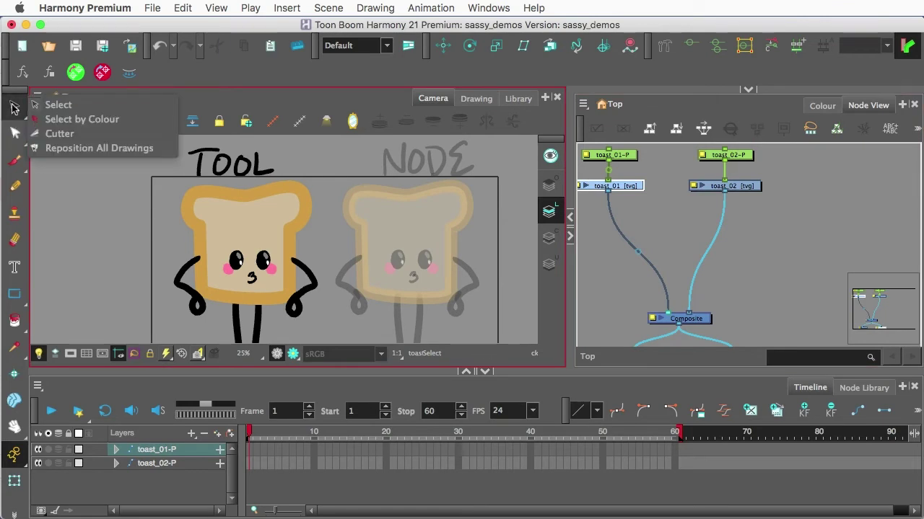
left_click(61, 133)
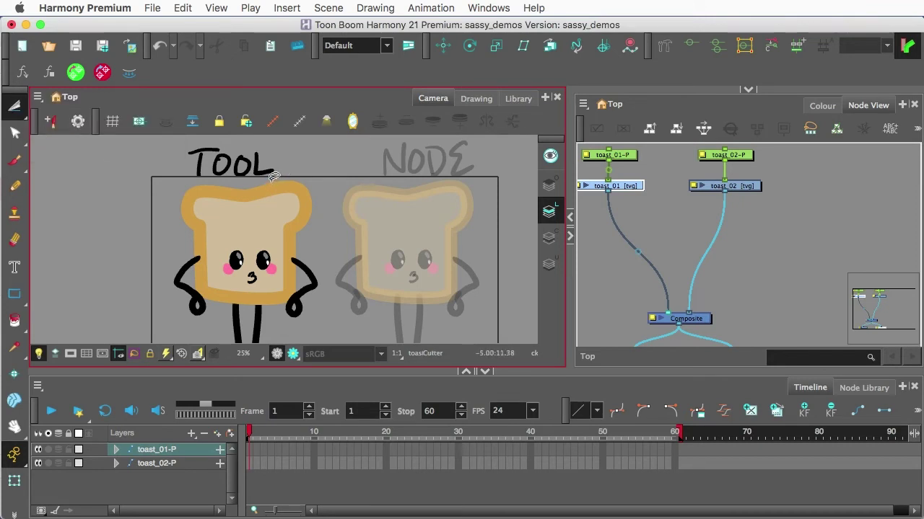
mouse_move(267, 181)
left_mouse_down()
mouse_move(298, 224)
mouse_move(323, 226)
mouse_move(330, 212)
mouse_move(322, 179)
mouse_move(307, 171)
mouse_move(272, 179)
mouse_move(303, 170)
left_mouse_up()
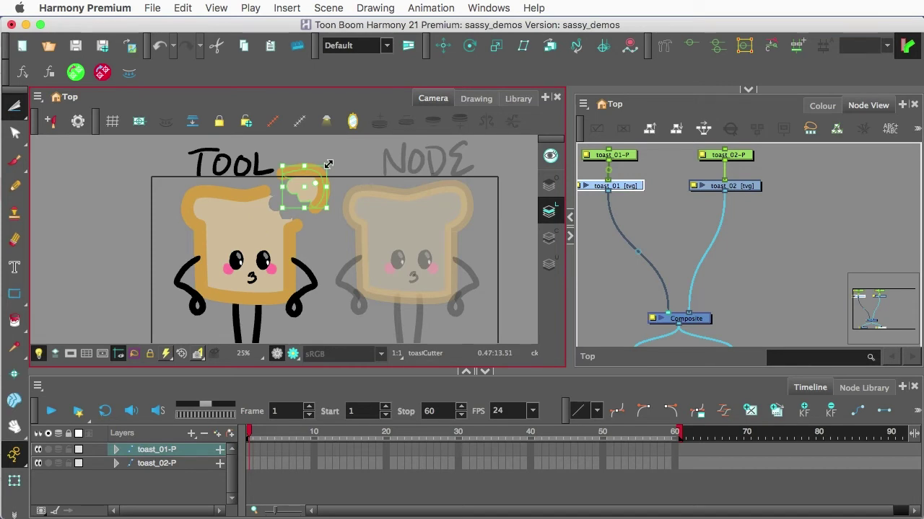
key("Delete")
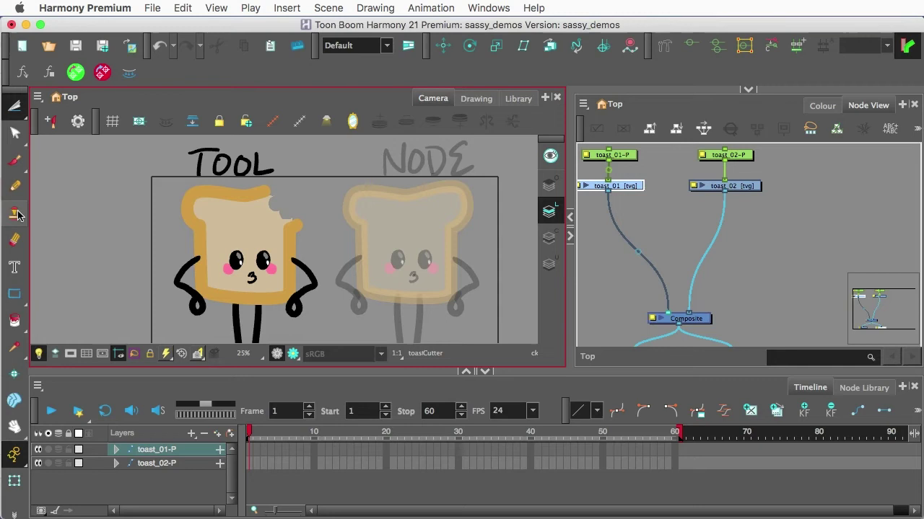
Sketch a # shape with the Pencil left of the TOOL toast, using two vertical and two horizontal strokes.
left_click(14, 186)
left_click_drag(84, 189, 94, 267)
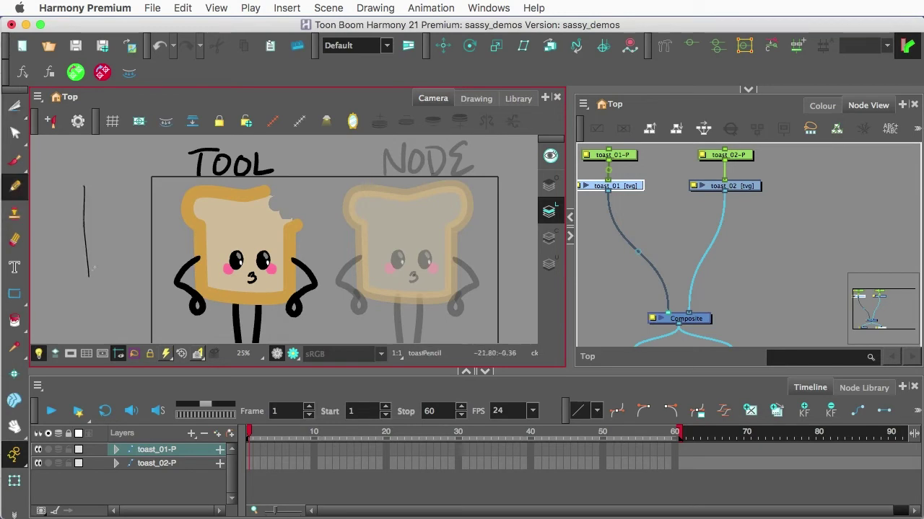
left_click_drag(106, 192, 112, 276)
left_click_drag(59, 237, 118, 214)
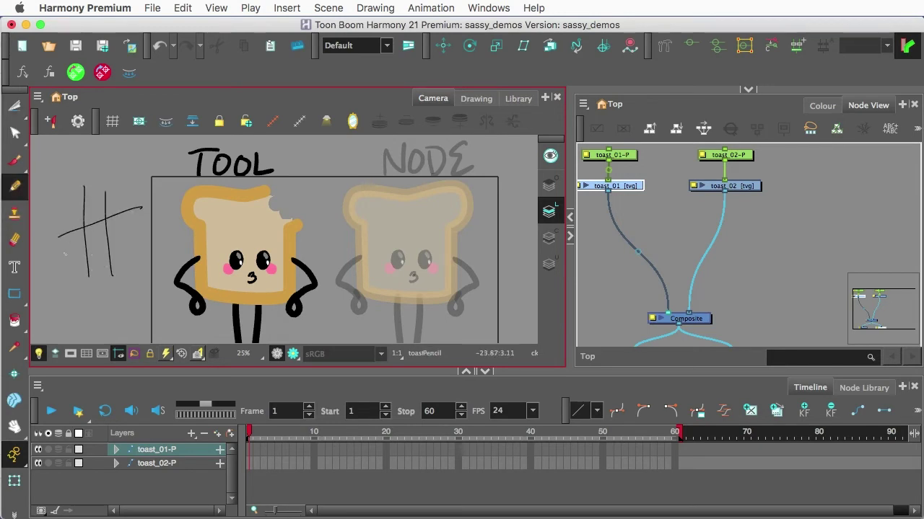
left_click_drag(68, 253, 149, 236)
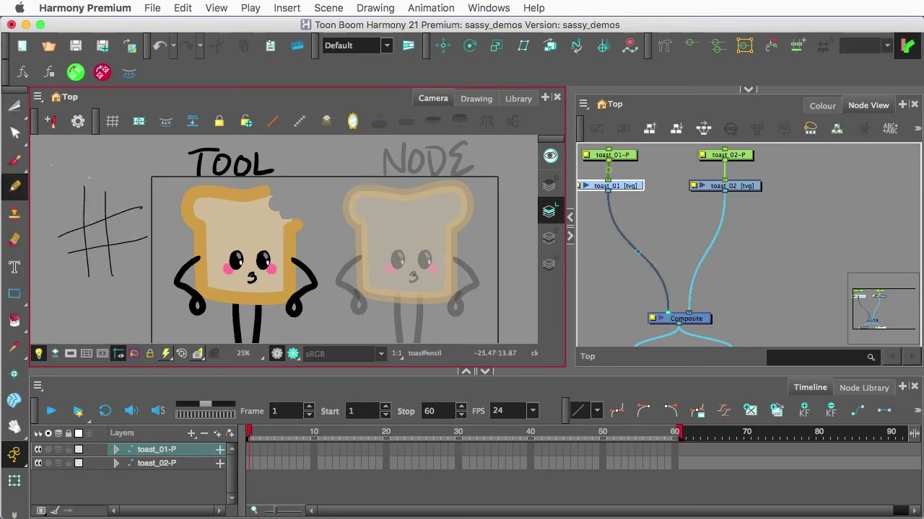
Trim the stroke ends and the leftover stroke with the Cutter, leaving a four-sided box.
left_click(14, 105)
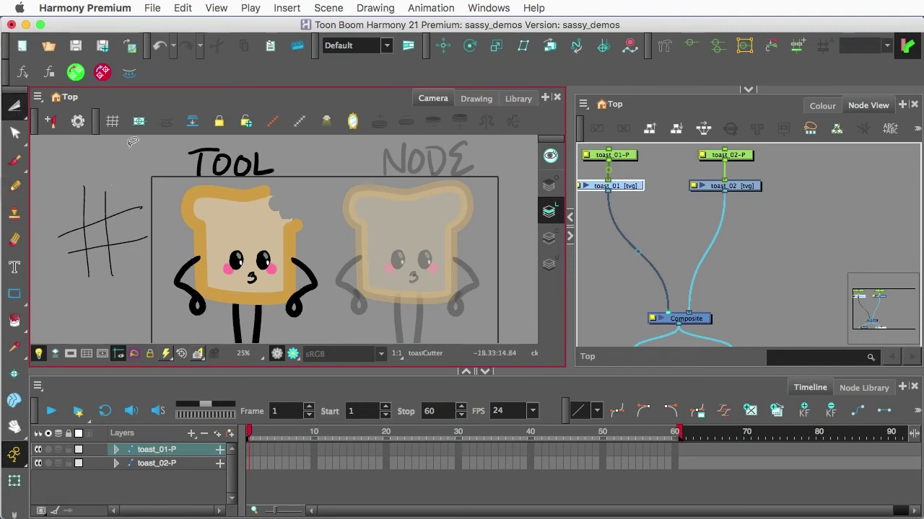
mouse_move(131, 210)
left_mouse_down()
mouse_move(136, 158)
mouse_move(141, 233)
mouse_move(125, 254)
mouse_move(149, 183)
mouse_move(117, 202)
left_mouse_up()
mouse_move(94, 249)
left_mouse_down()
mouse_move(147, 227)
mouse_move(52, 279)
mouse_move(80, 261)
mouse_move(69, 203)
mouse_move(82, 258)
left_mouse_up()
mouse_move(70, 141)
left_mouse_down()
mouse_move(86, 194)
mouse_move(76, 155)
left_mouse_up()
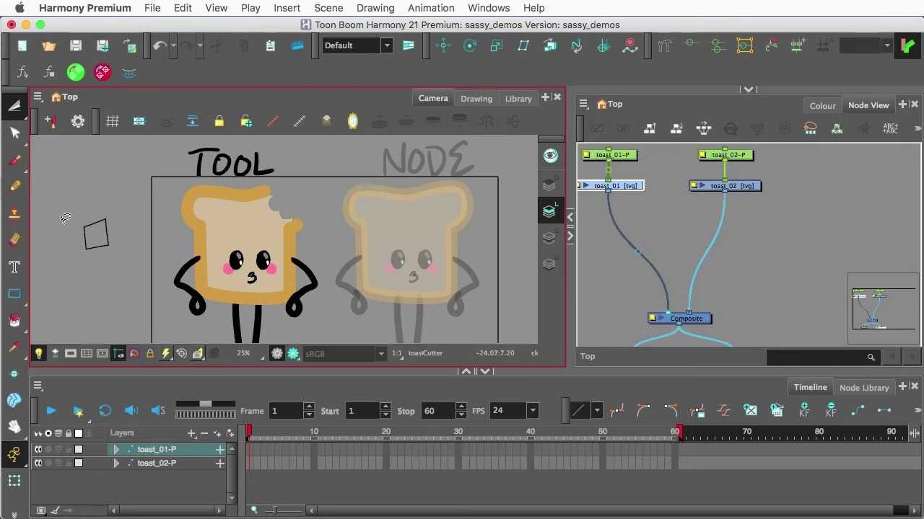
scroll(82, 227, "up", 4)
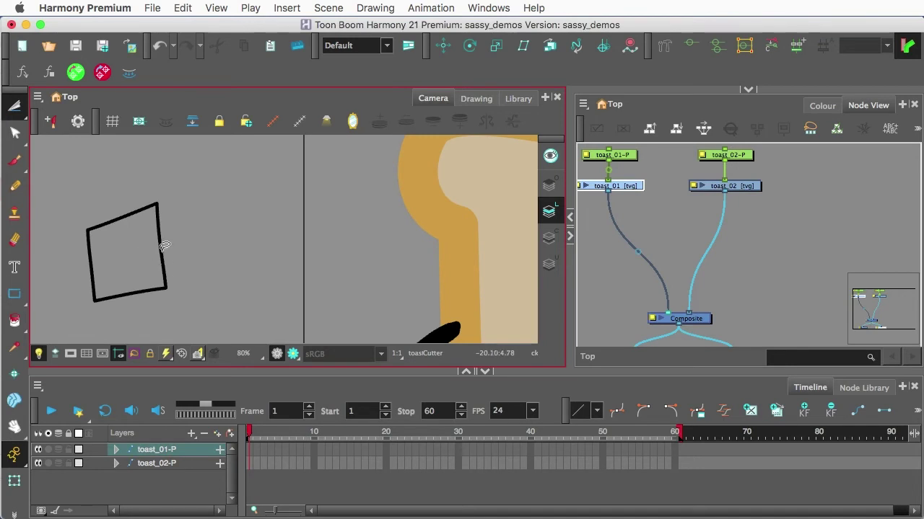
scroll(165, 249, "down", 5)
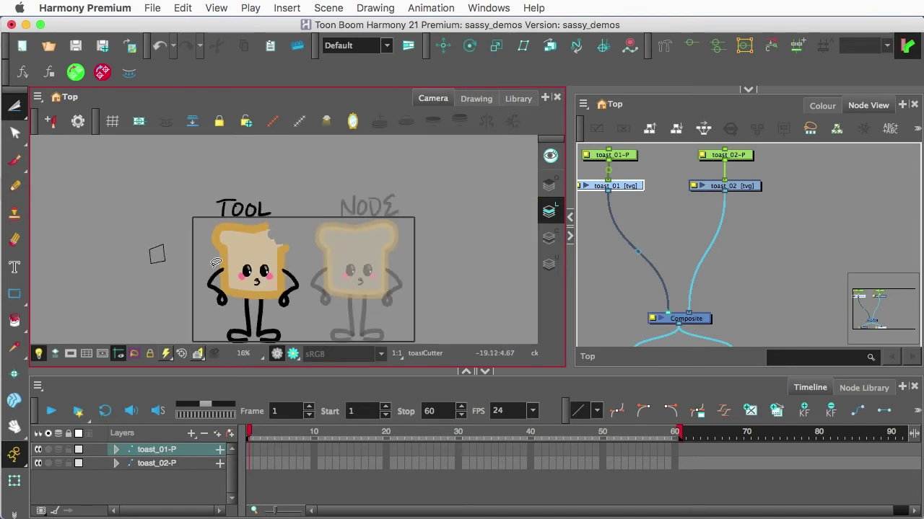
scroll(303, 317, "up", 1)
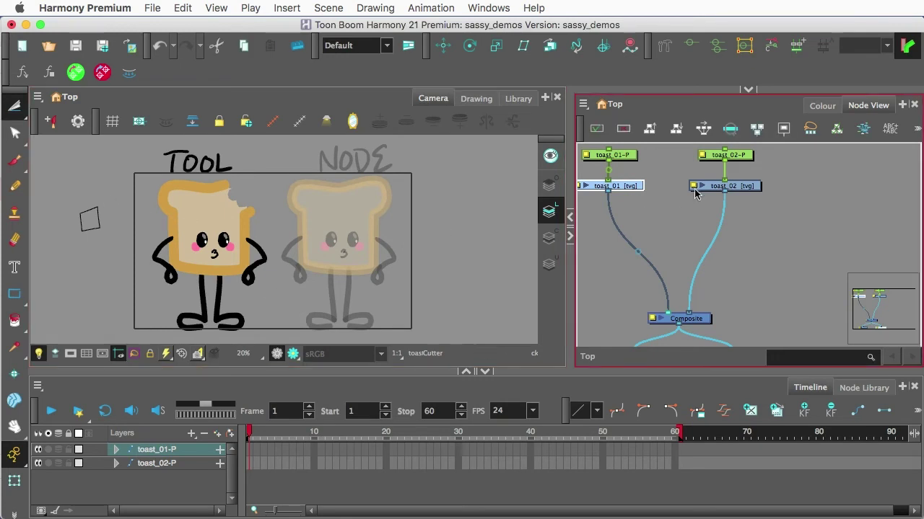
Make the NODE toast active, deselect toast_02, and add a Cutter node through the 'cut' quick search.
left_click(733, 186)
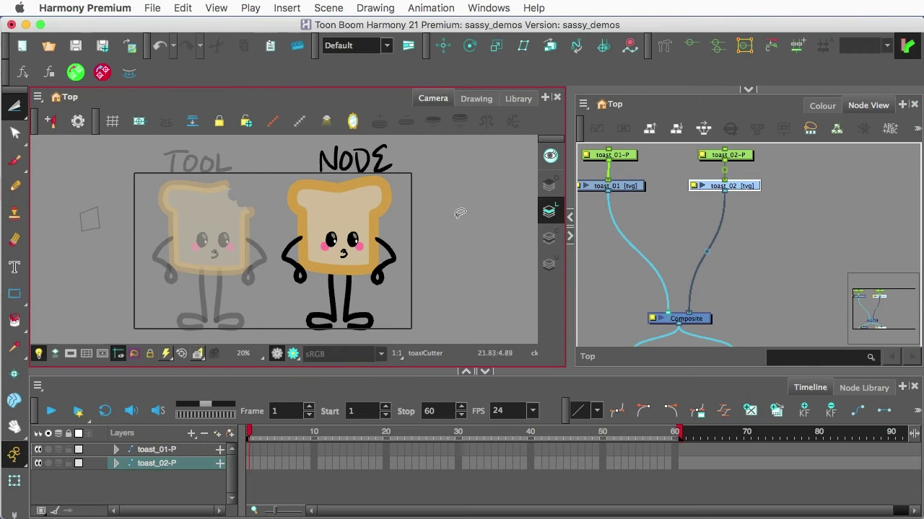
left_click(764, 235)
key("Tab")
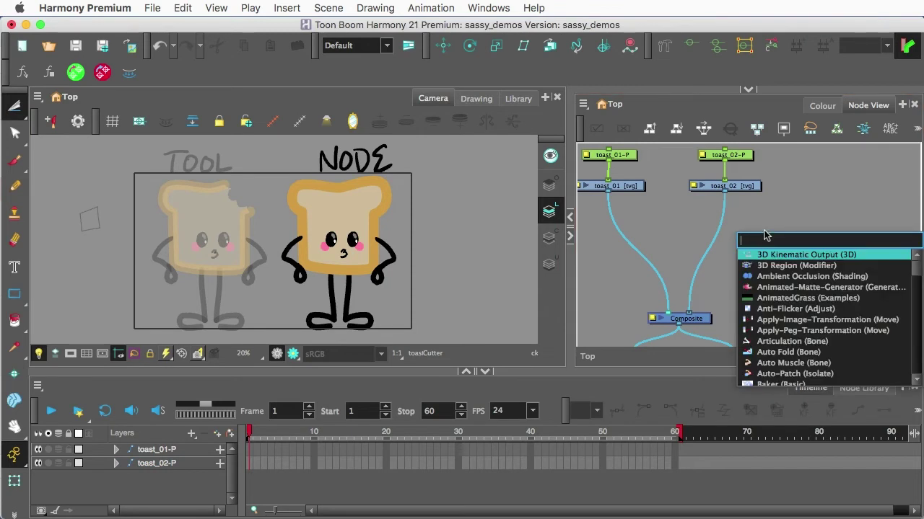
type("cut")
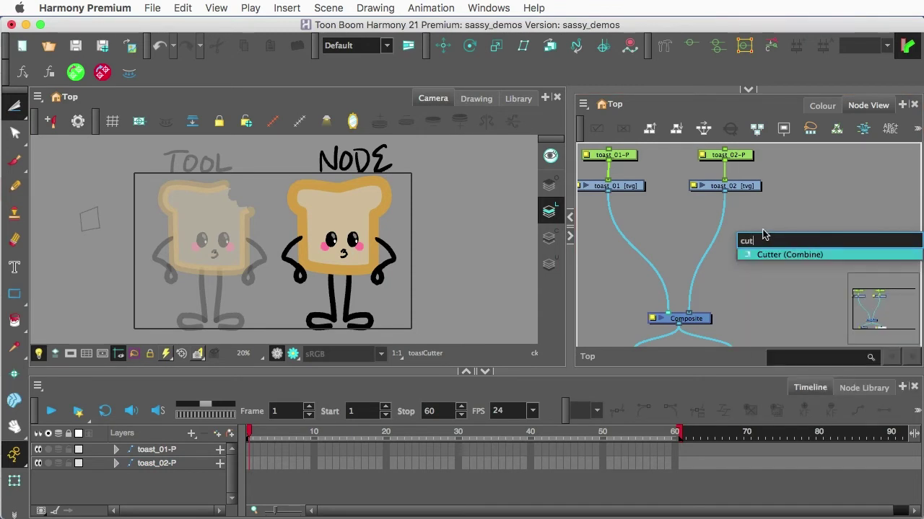
key("Return")
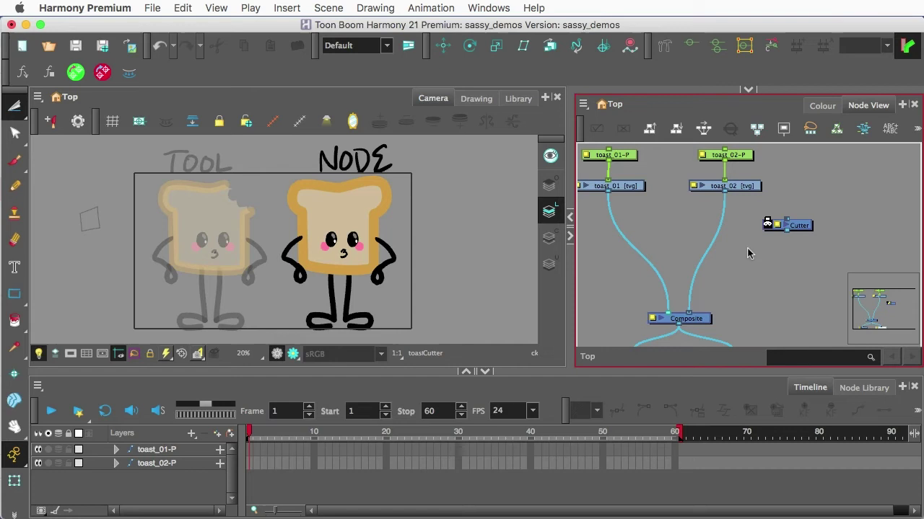
Show the Node Library in the bottom panel and filter it by 'cut' to list the Cutter node.
left_click(842, 390)
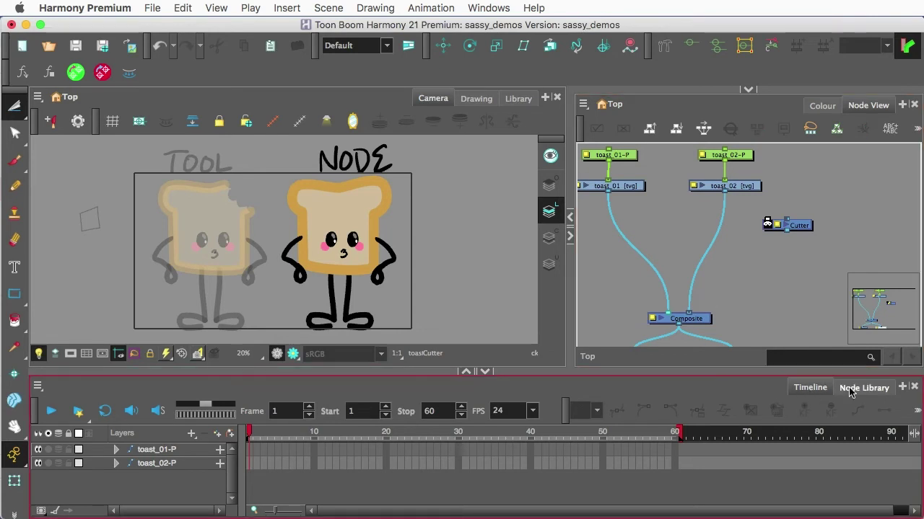
left_click(850, 391)
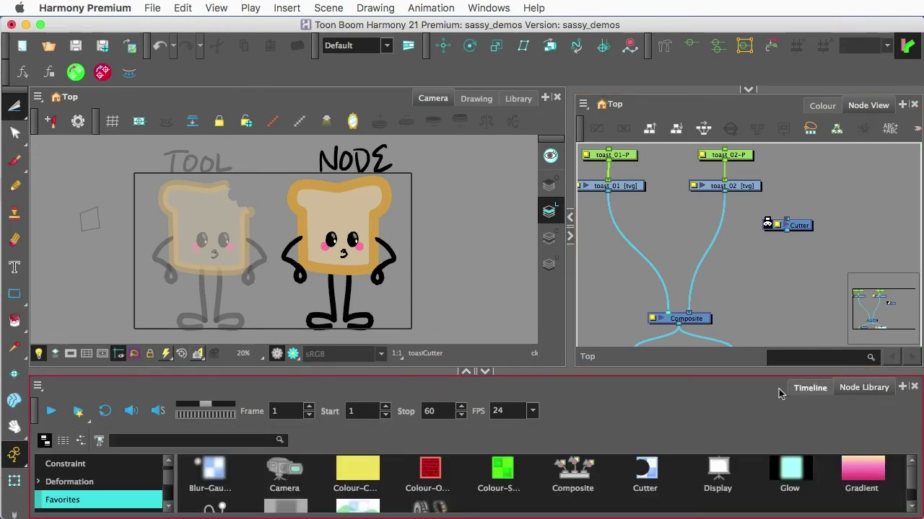
left_click(220, 439)
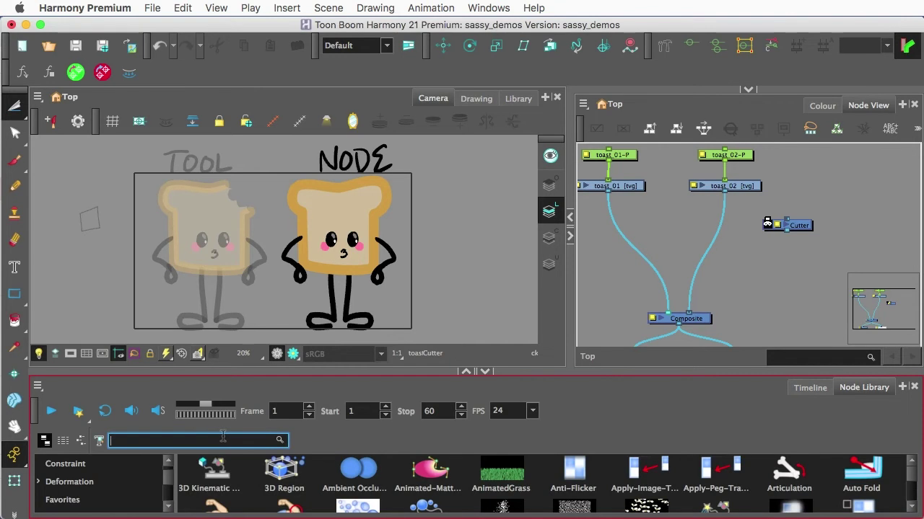
type("cut")
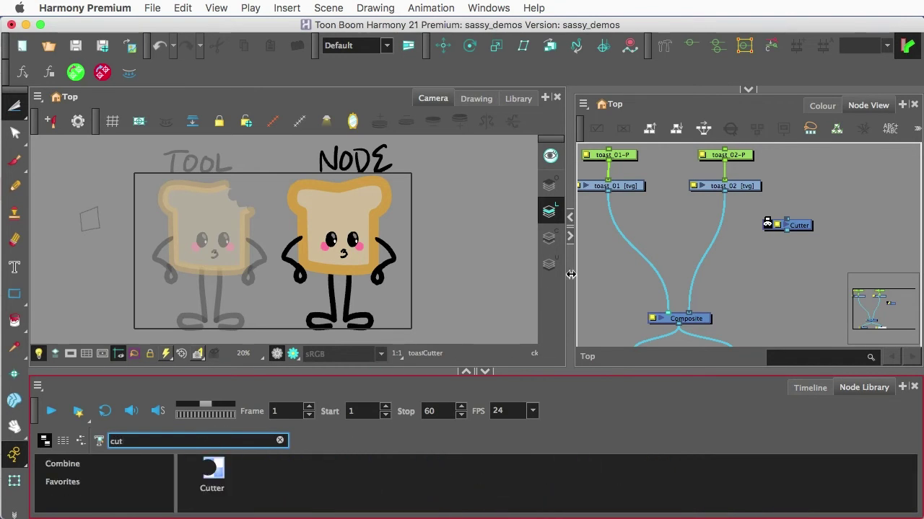
left_click(699, 222)
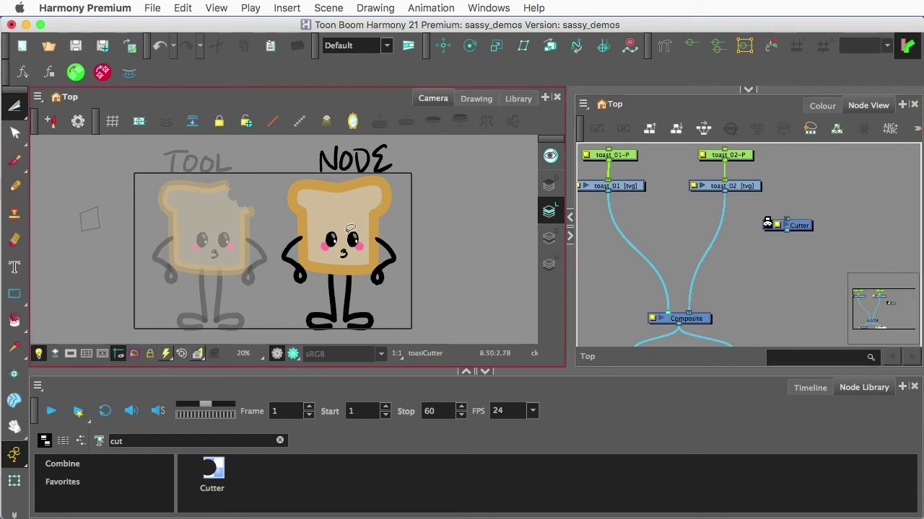
Alt-drag the Cutter node onto the cable between toast_02 and Composite to insert it there.
left_click_drag(806, 225, 791, 227)
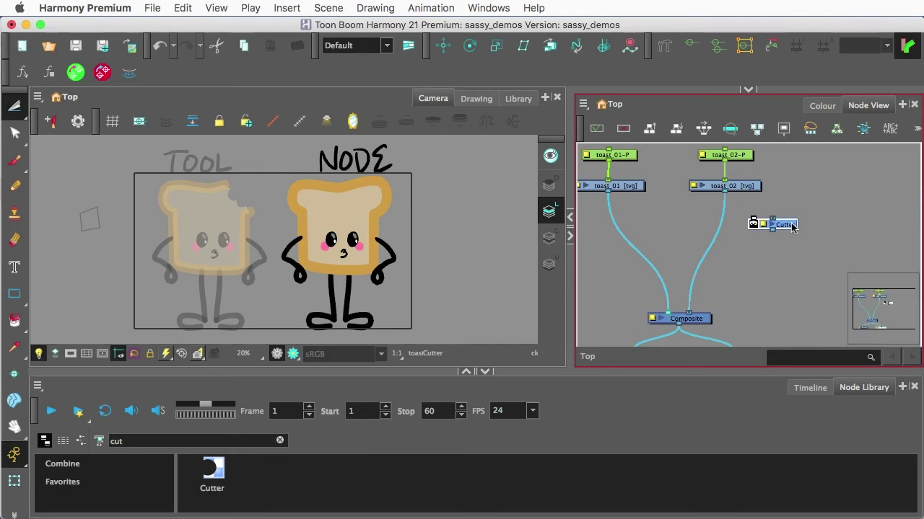
key("alt")
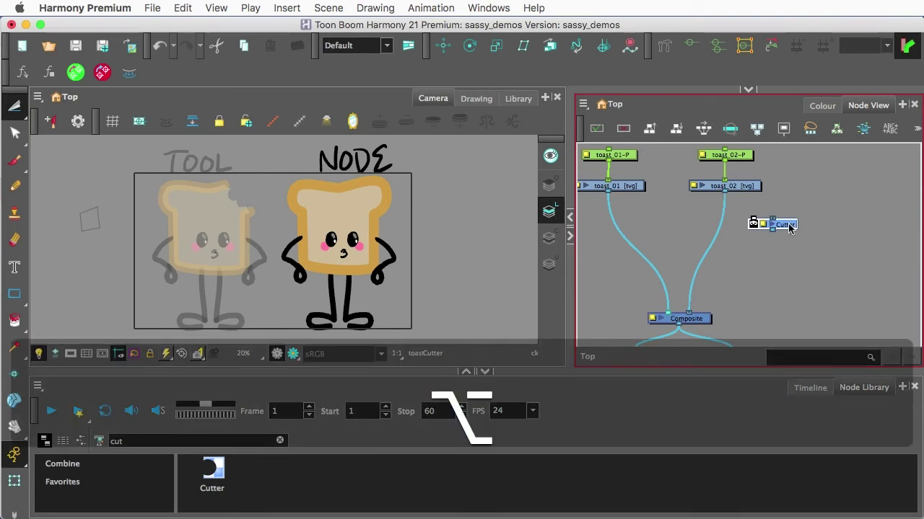
left_click_drag(790, 227, 743, 230)
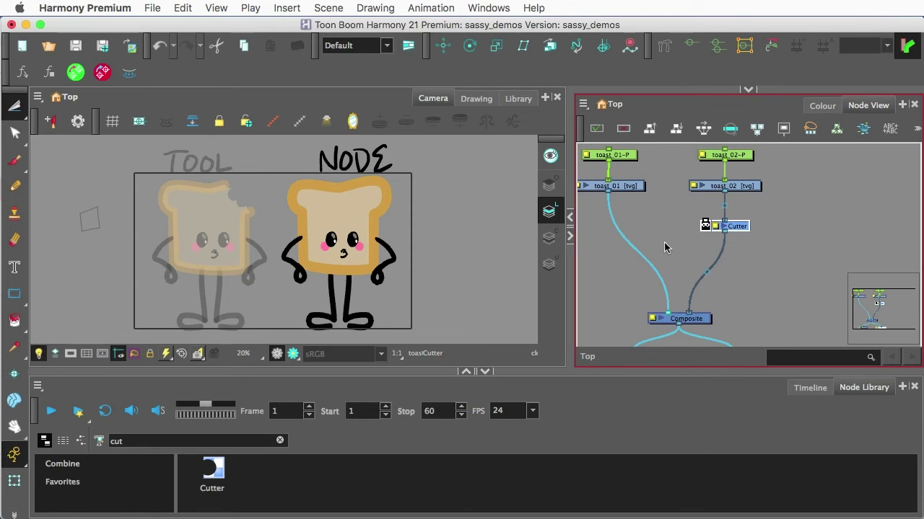
Add a new drawing layer named bite_mask using ⌘R.
key("super")
key("super+r")
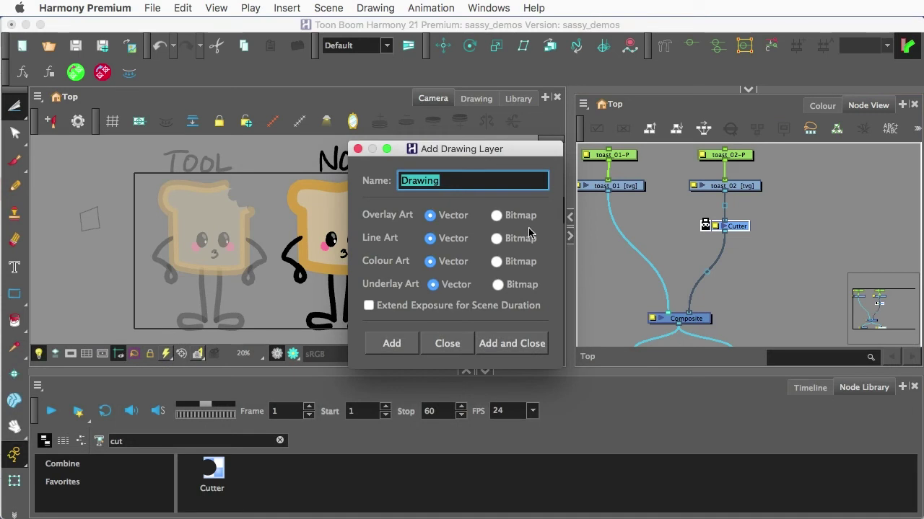
type("bi")
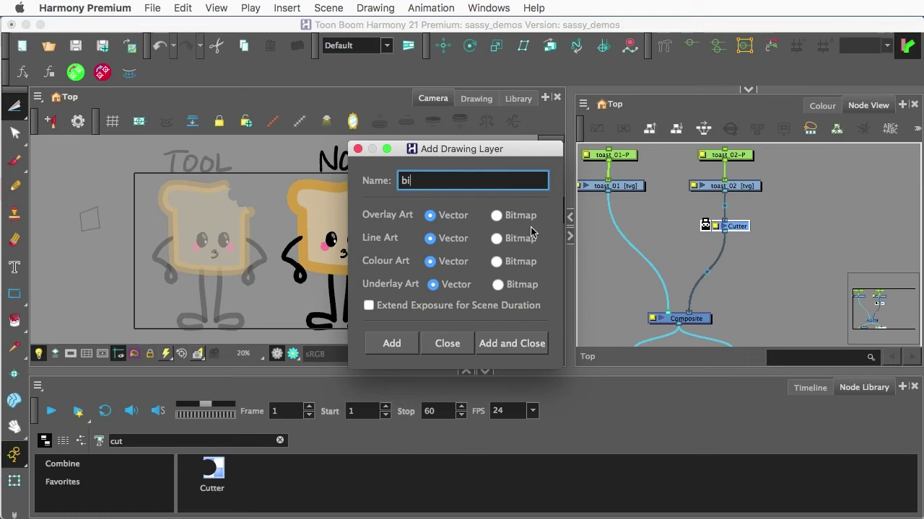
type("te_")
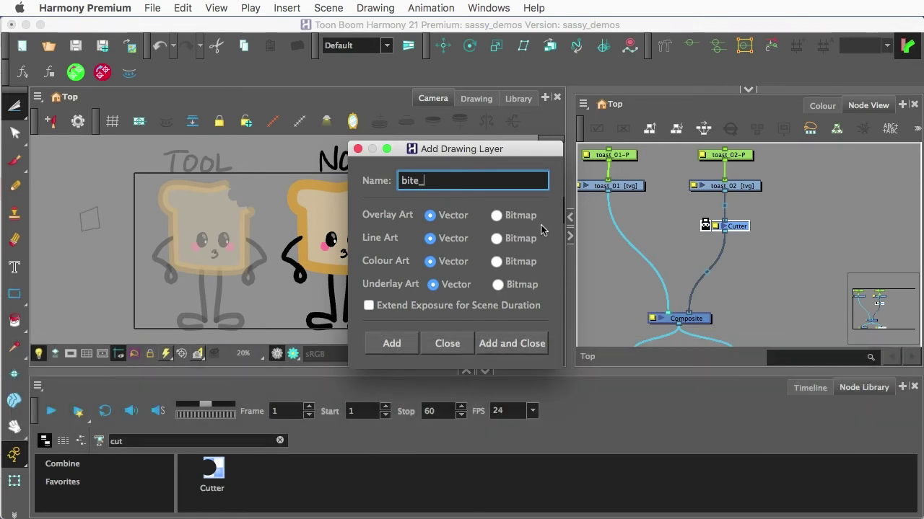
type("mask")
left_click(514, 343)
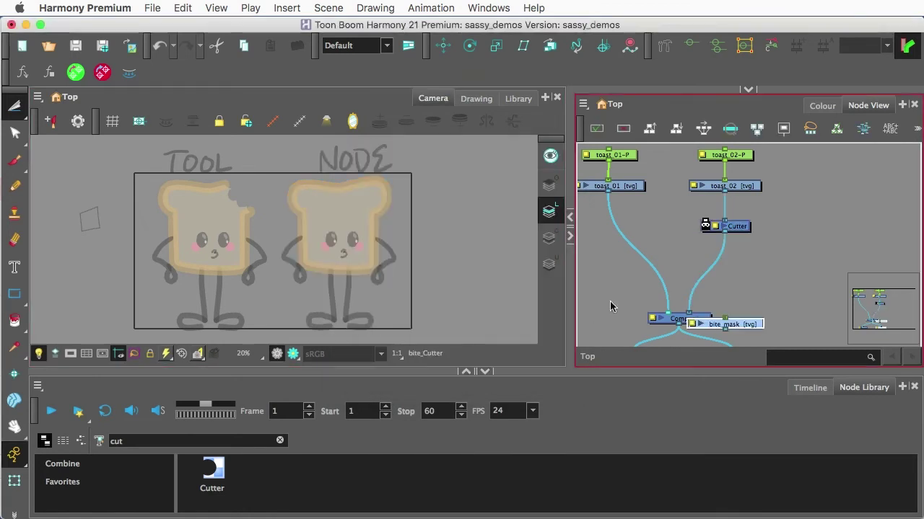
Place the bite_mask node above the Cutter node, then pick the Brush with Green as the colour.
left_click_drag(759, 322, 679, 312)
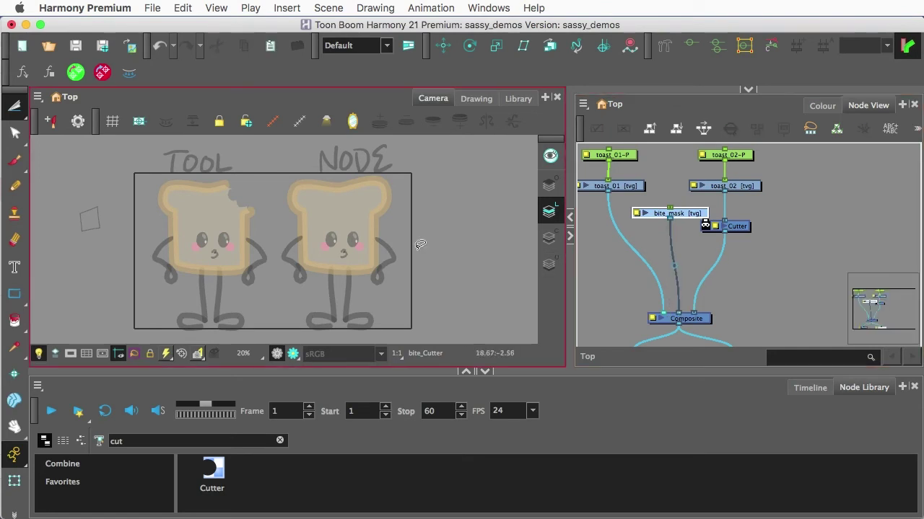
left_click(10, 169)
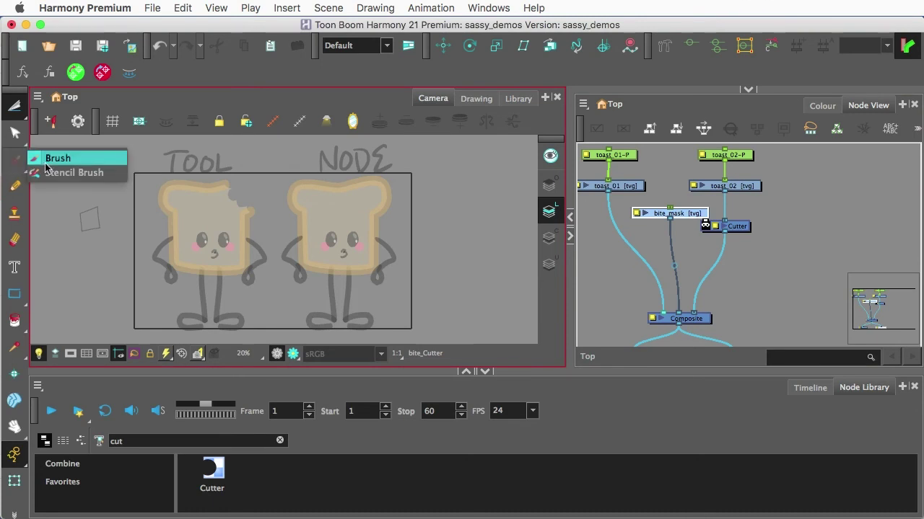
left_click(49, 163)
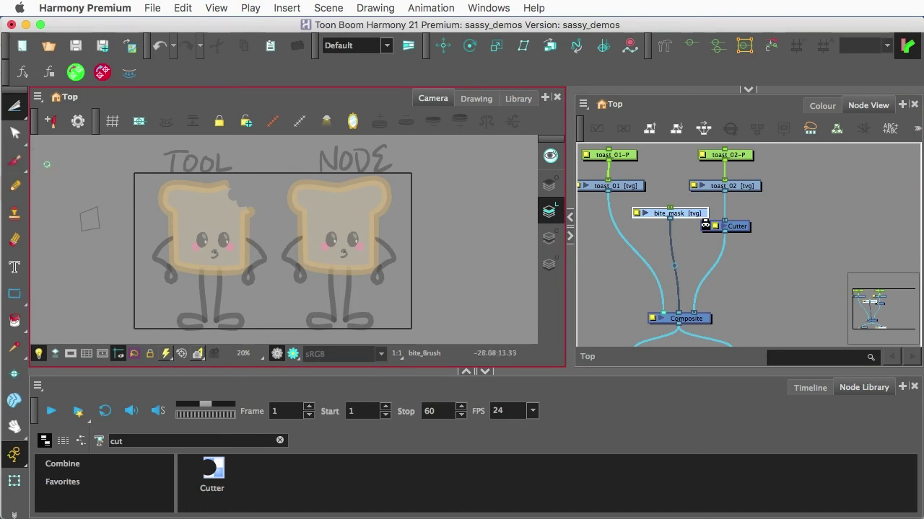
left_click(820, 106)
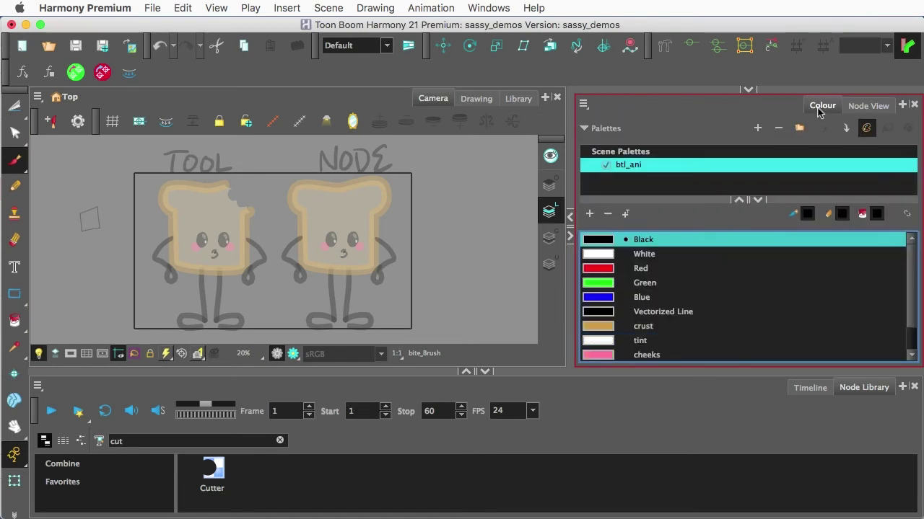
left_click(603, 284)
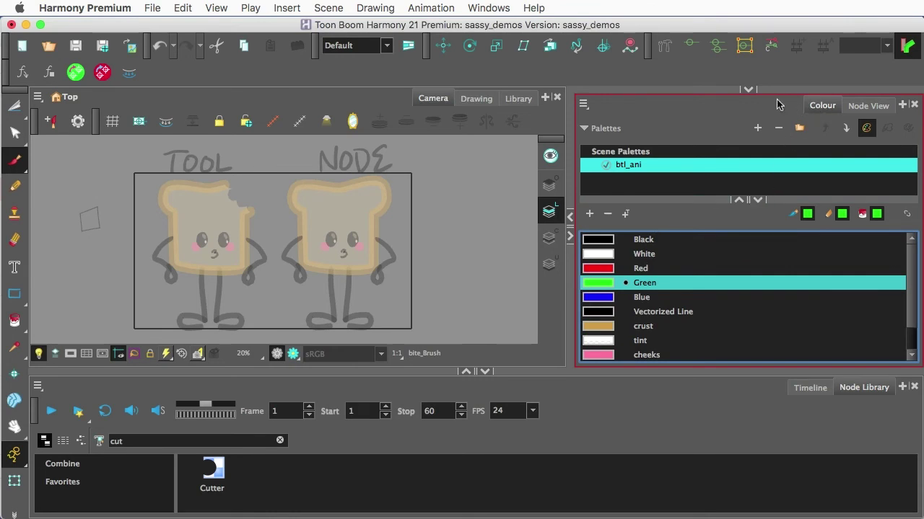
left_click(864, 107)
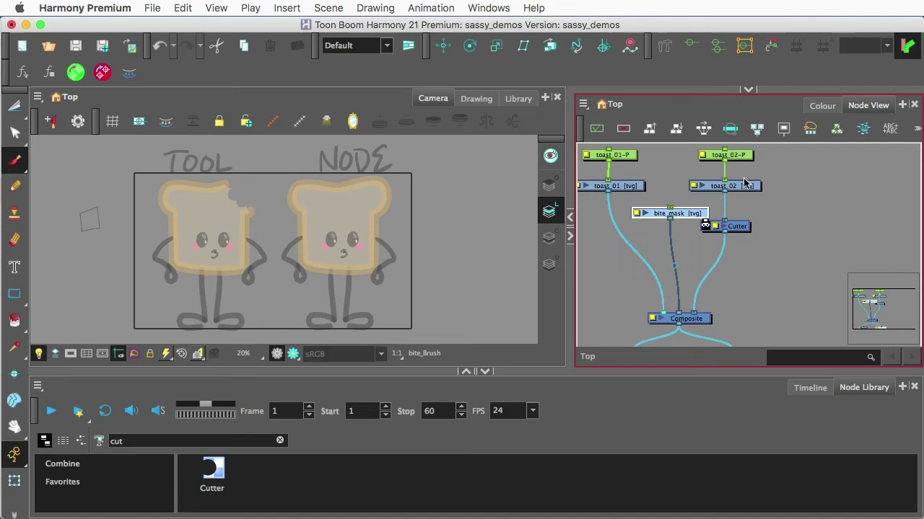
Paint a green bite-shaped loop over the NODE toast's top-right corner and fill it solid.
scroll(376, 182, "up", 2)
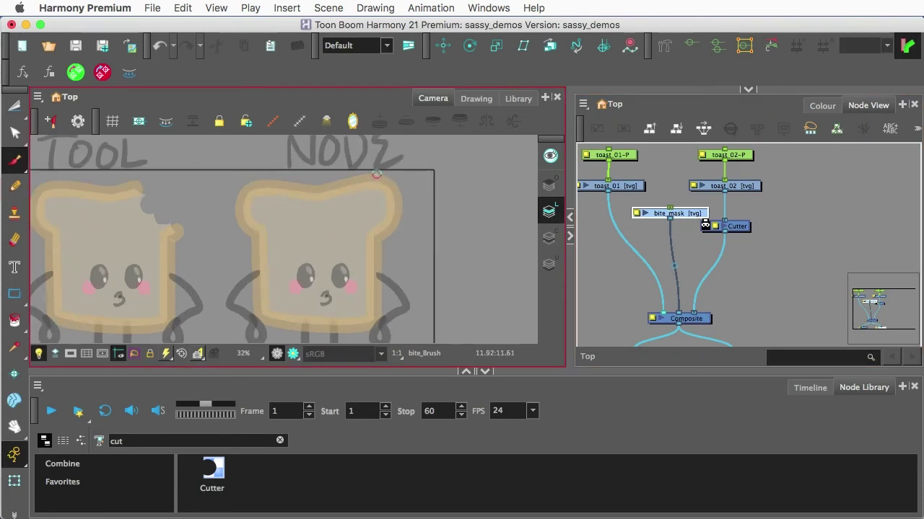
left_click_drag(373, 185, 375, 195)
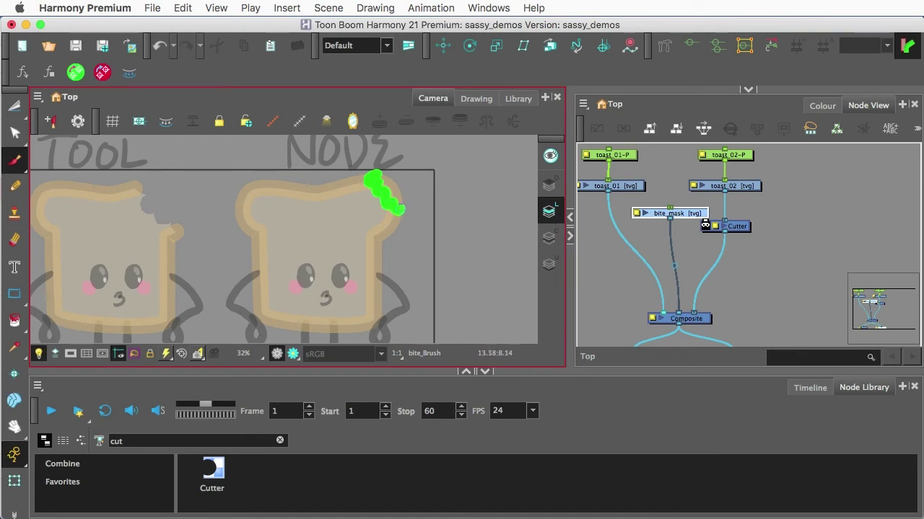
mouse_move(402, 210)
left_mouse_down()
mouse_move(426, 191)
mouse_move(417, 172)
mouse_move(373, 175)
mouse_move(375, 153)
mouse_move(415, 154)
mouse_move(440, 178)
mouse_move(432, 213)
left_mouse_up()
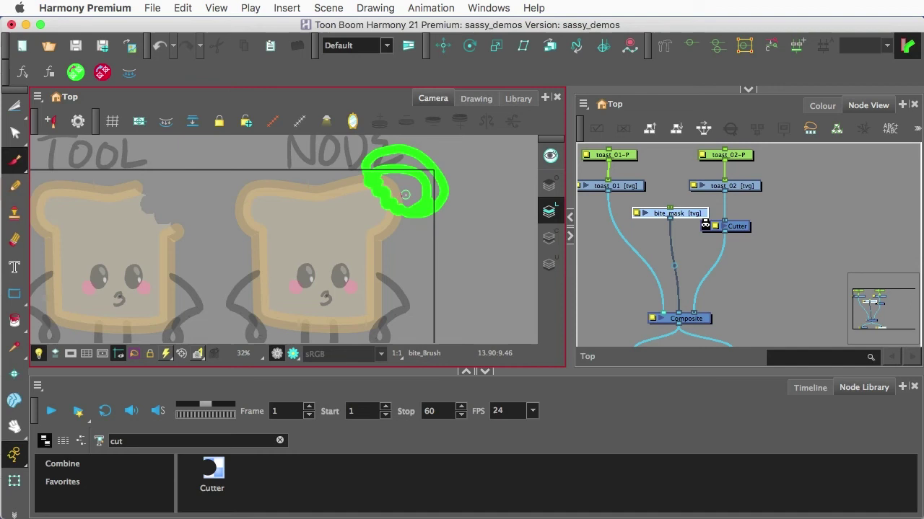
key("alt+i")
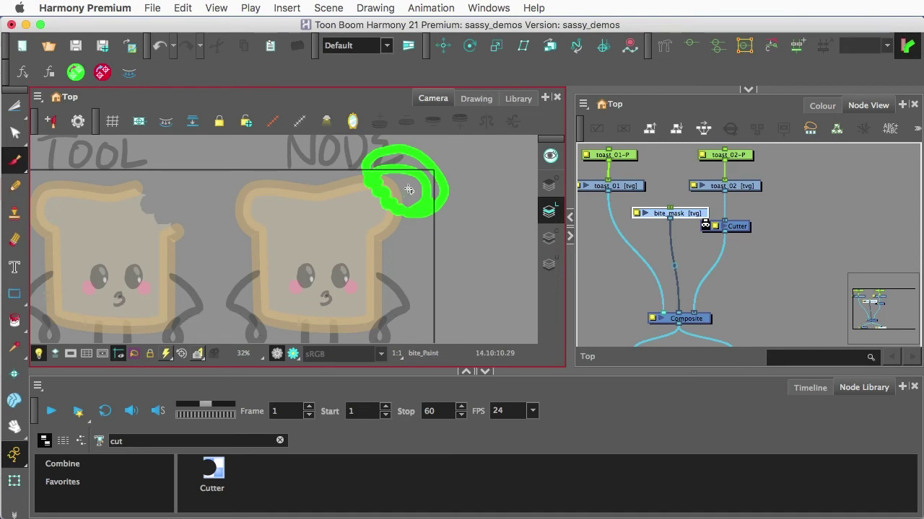
left_click(408, 190)
left_click(403, 161)
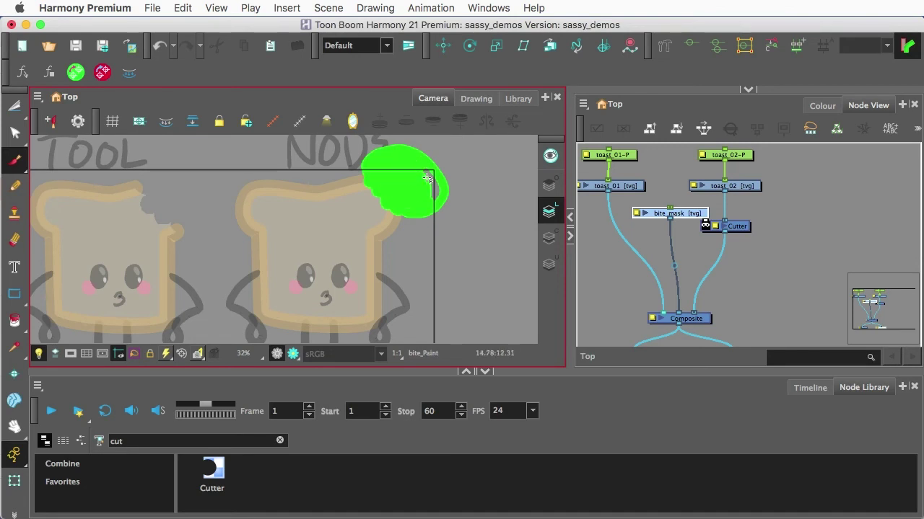
key("alt+b")
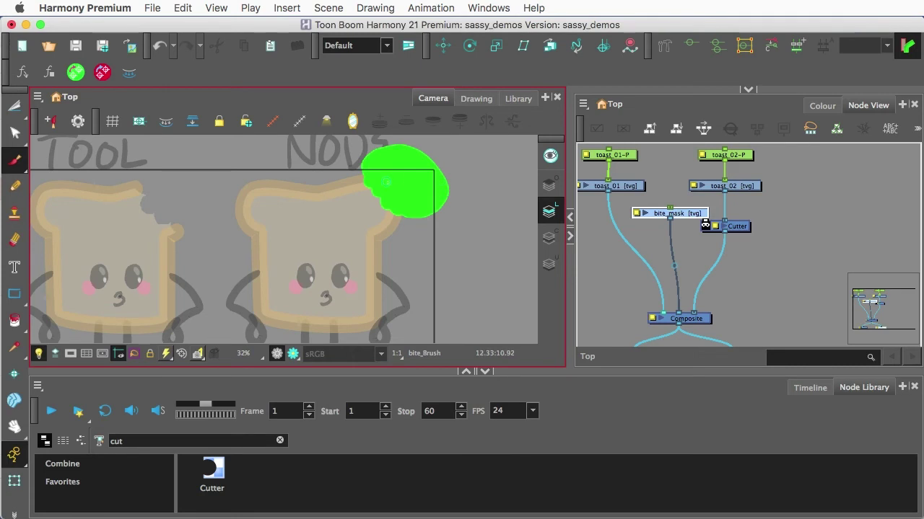
Shift the toast_02 chain right, move bite_mask beside it, and wire bite_mask into the Cutter's matte input.
left_click(664, 201)
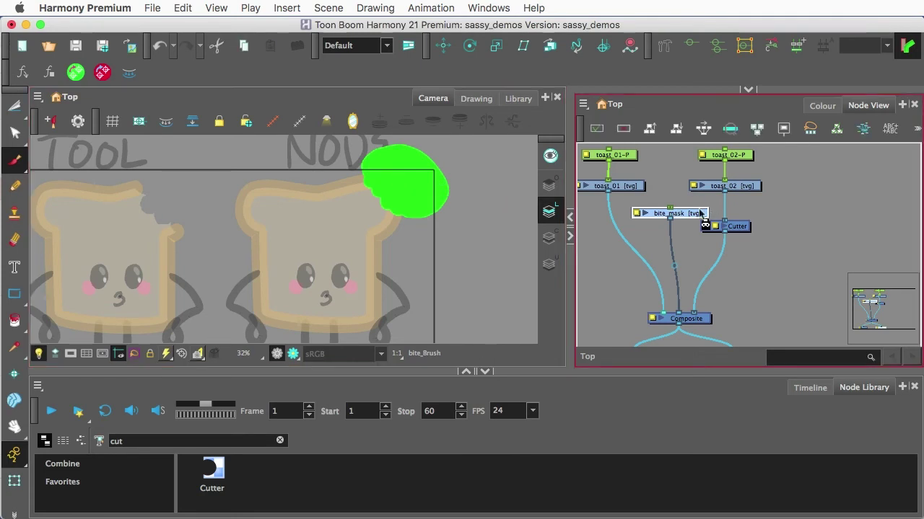
left_click_drag(681, 217, 681, 208)
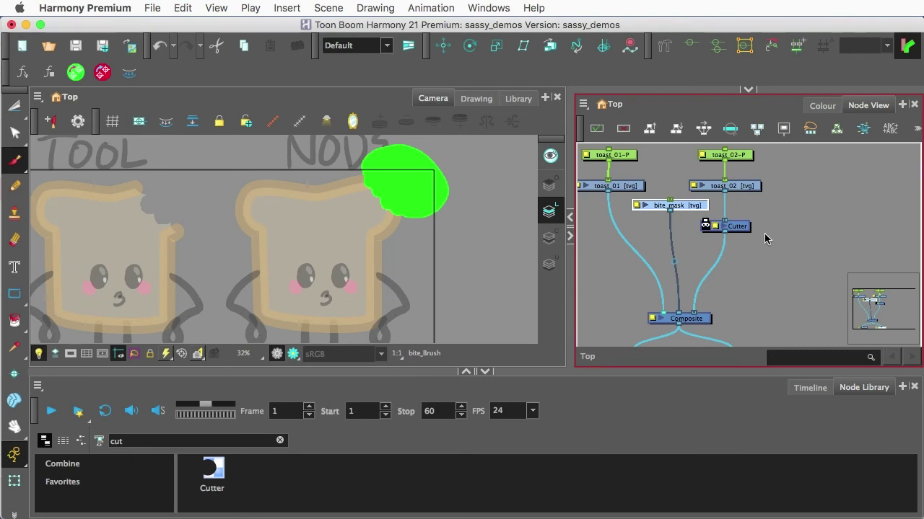
left_click_drag(785, 148, 735, 196)
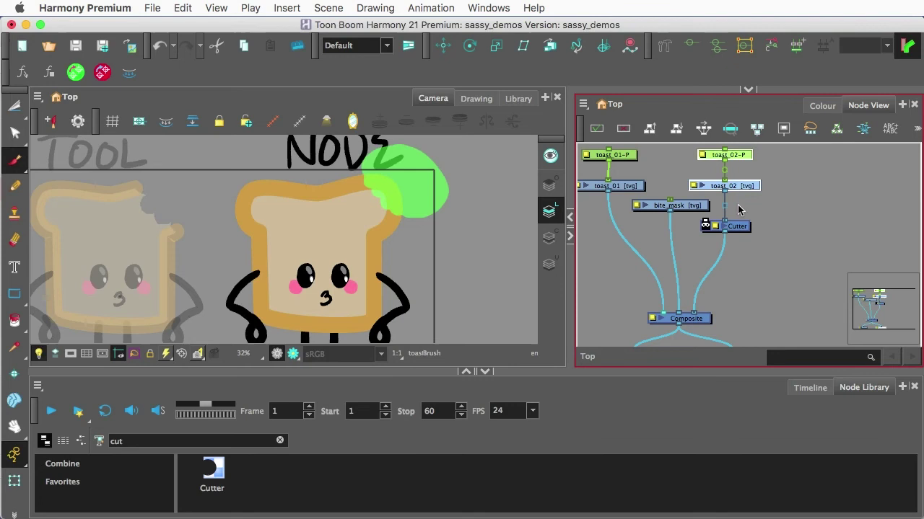
left_click(741, 227, "shift")
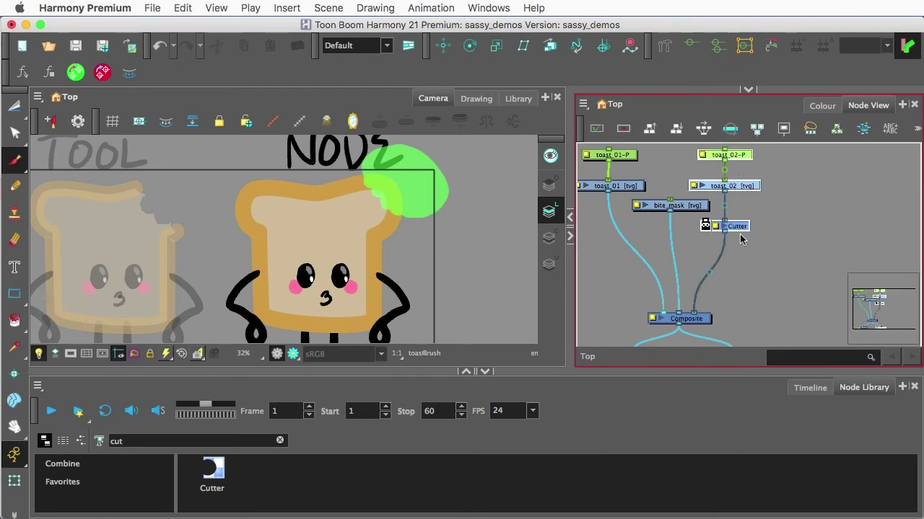
left_click_drag(740, 227, 807, 231)
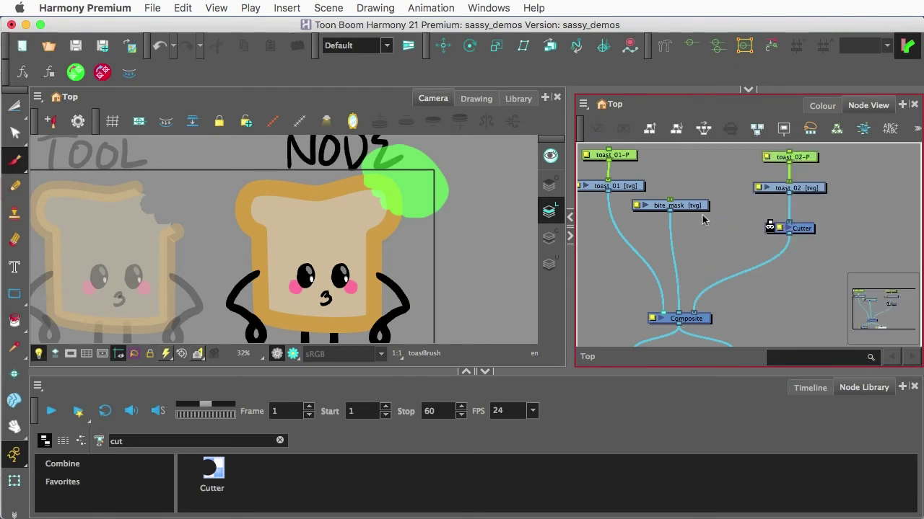
left_click_drag(697, 209, 728, 194)
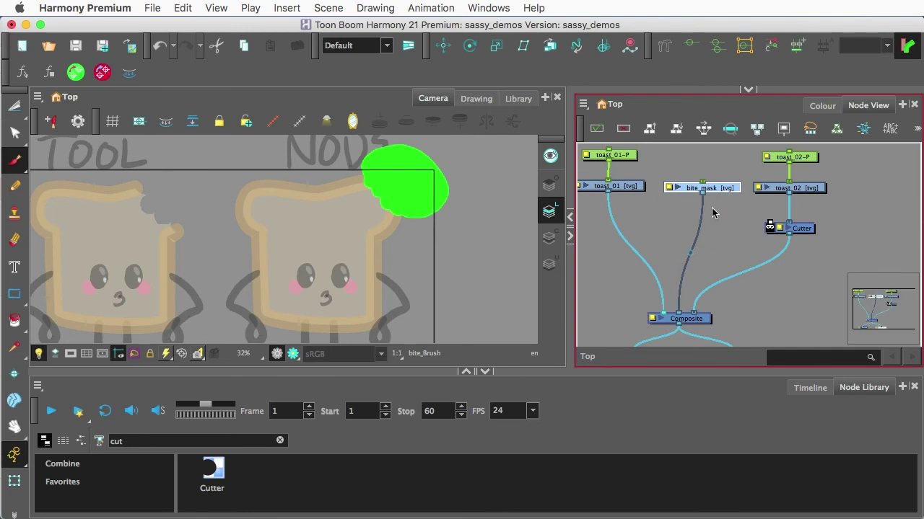
left_click_drag(696, 243, 769, 223)
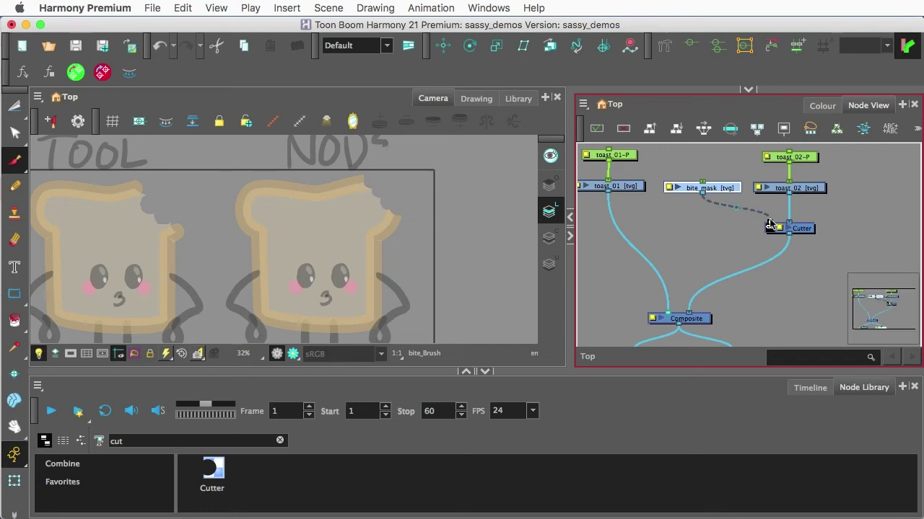
Select the Cutter node and toggle it with D to compare the NODE toast with and without its bite.
scroll(385, 188, "up", 2)
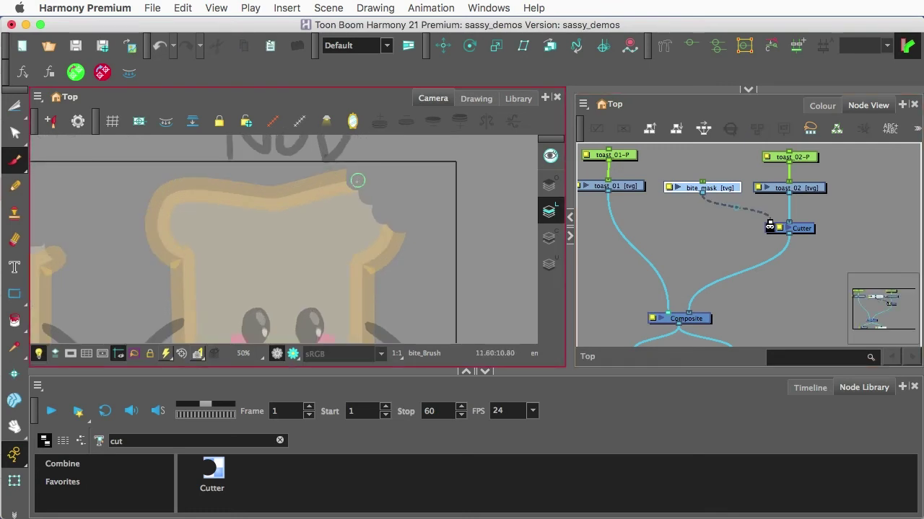
scroll(383, 195, "down", 2)
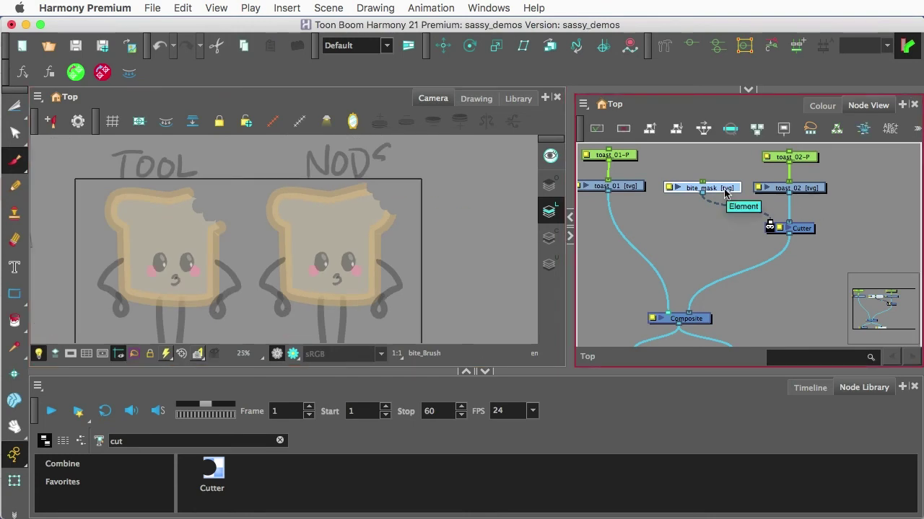
left_click(801, 229)
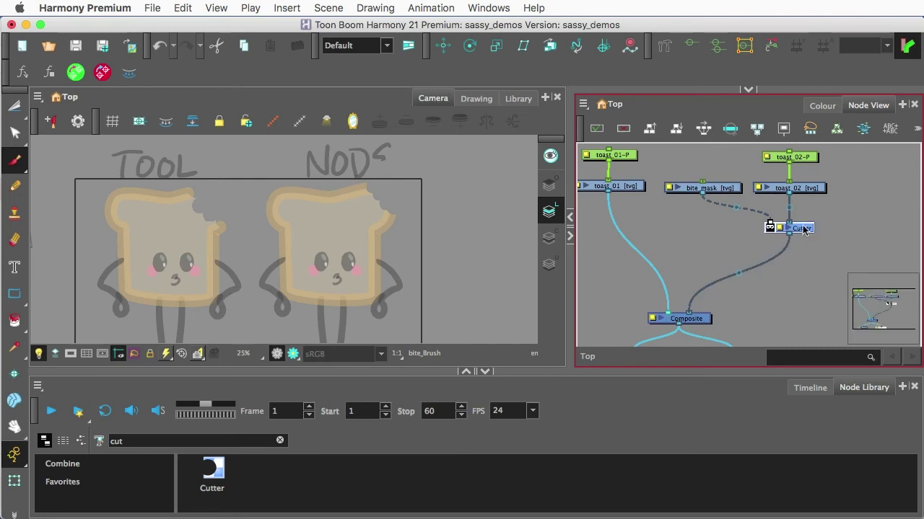
key("d")
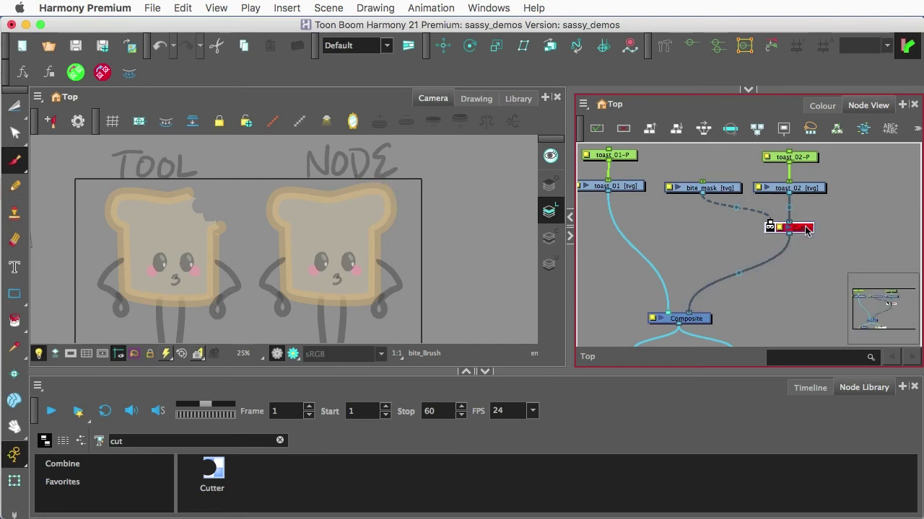
scroll(806, 230, "up", 3)
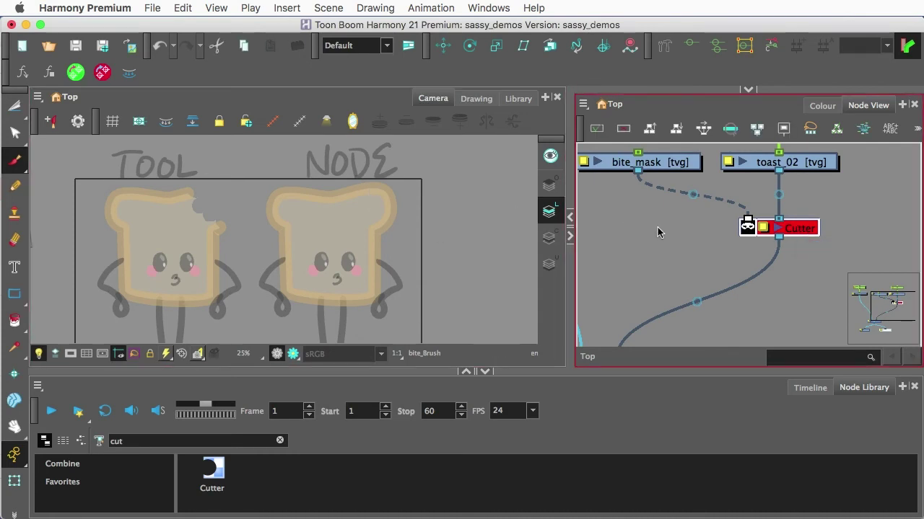
Re-enable the Cutter, add a bite_mask-P peg to bite_mask, and place it just above.
key("d")
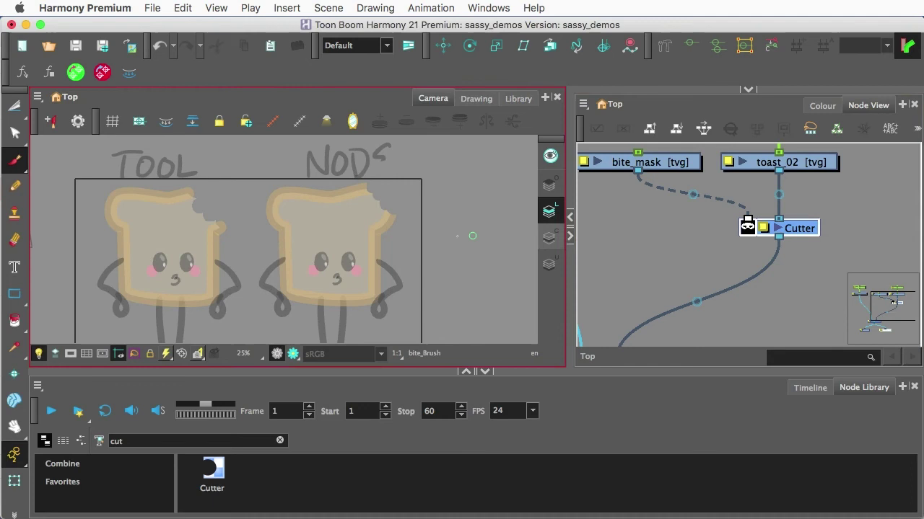
scroll(602, 233, "down", 4)
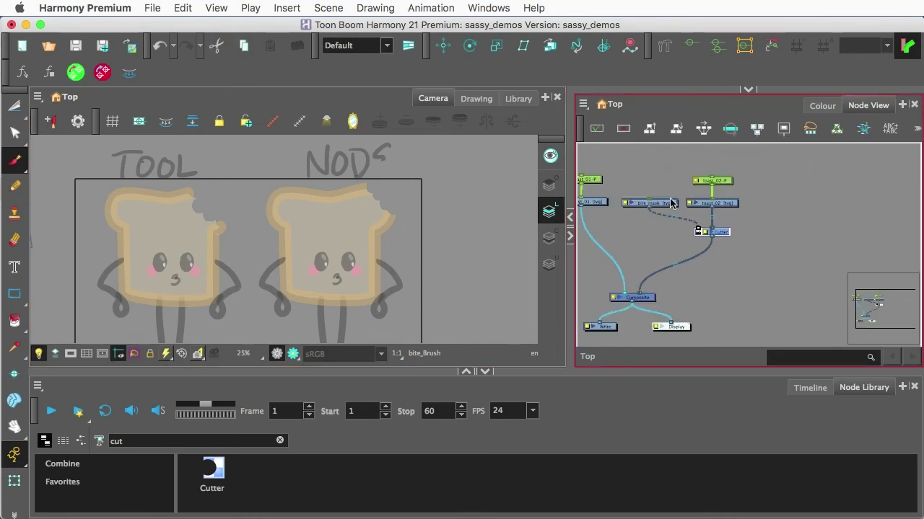
scroll(664, 216, "up", 2)
left_click(652, 208)
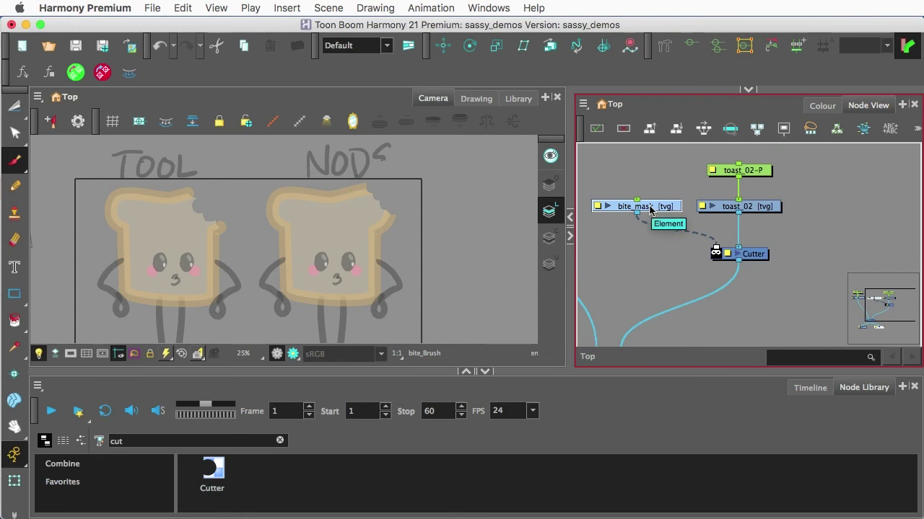
key("super+p")
scroll(651, 202, "down", 3)
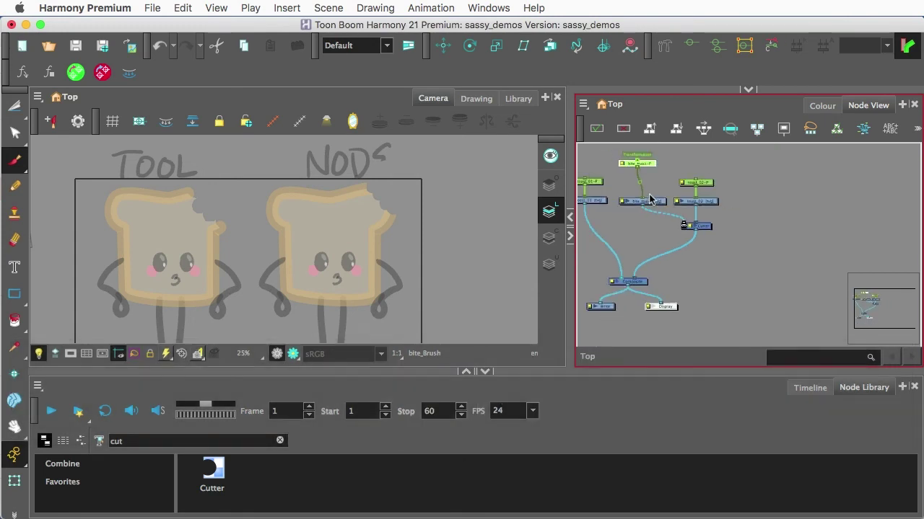
left_click_drag(650, 165, 655, 178)
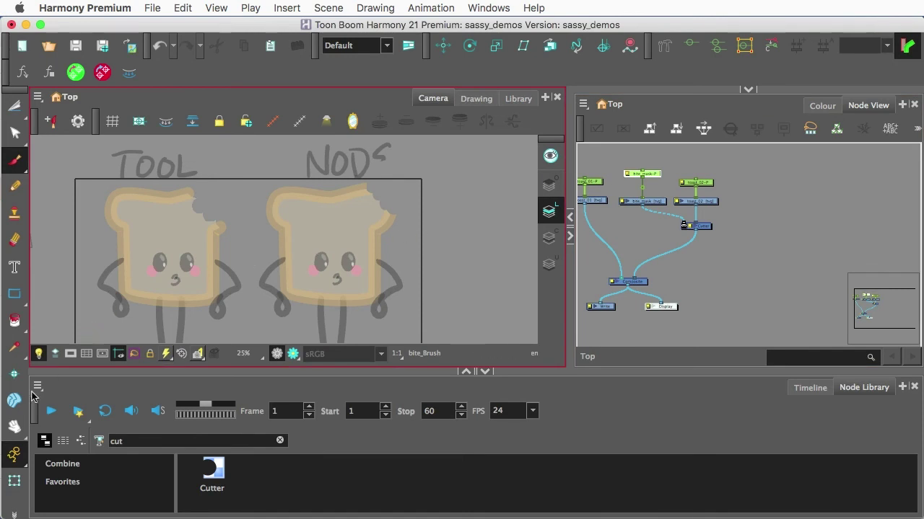
Nudge the bite shape down-left, then back up-right, using the Transform and Translate tools.
left_click(15, 483)
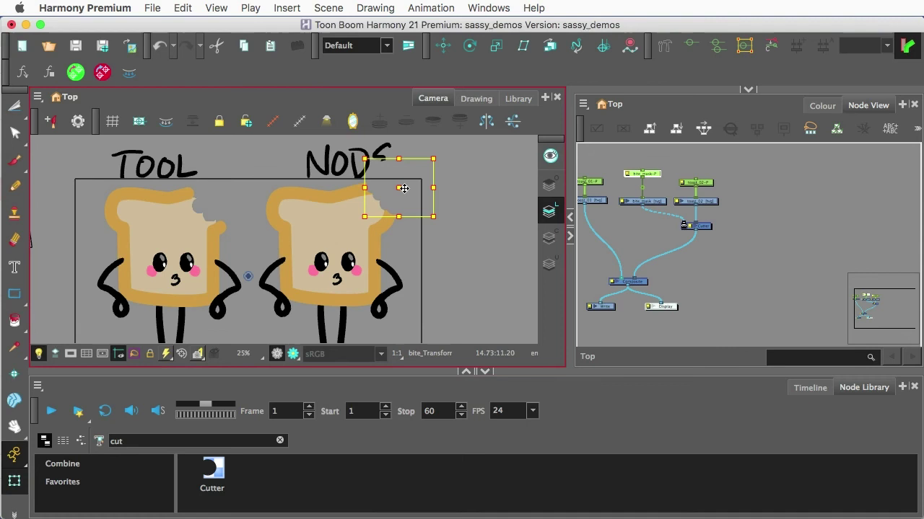
mouse_move(402, 189)
left_mouse_down()
mouse_move(394, 202)
mouse_move(390, 195)
mouse_move(402, 205)
mouse_move(380, 165)
mouse_move(396, 171)
mouse_move(404, 192)
mouse_move(396, 193)
left_mouse_up()
left_click(635, 188)
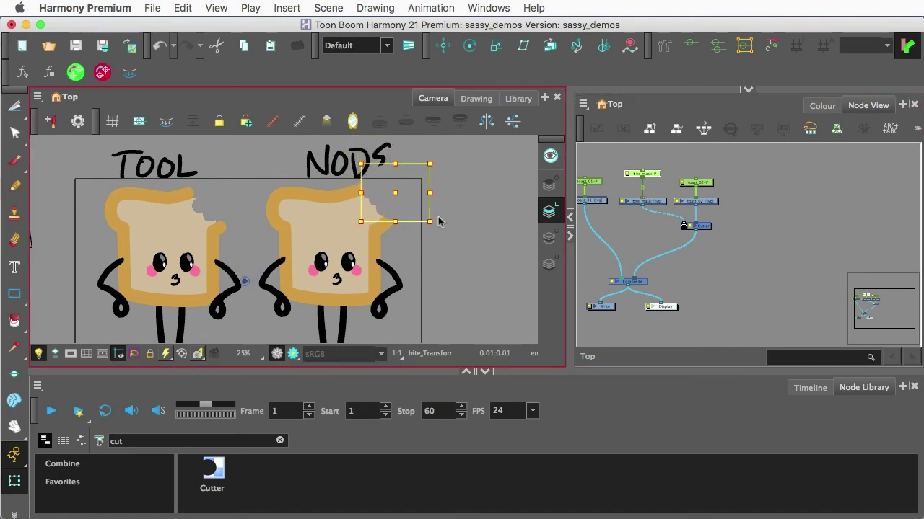
left_click(443, 46)
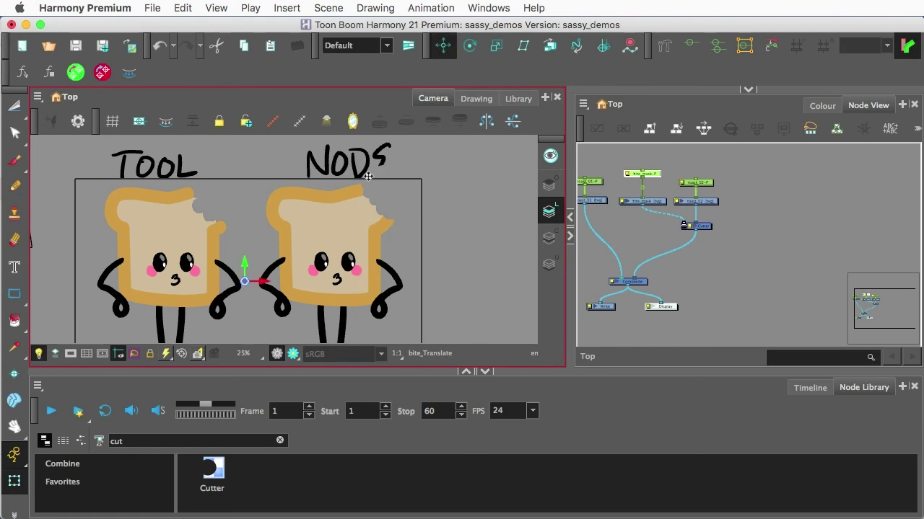
left_click_drag(382, 203, 389, 197)
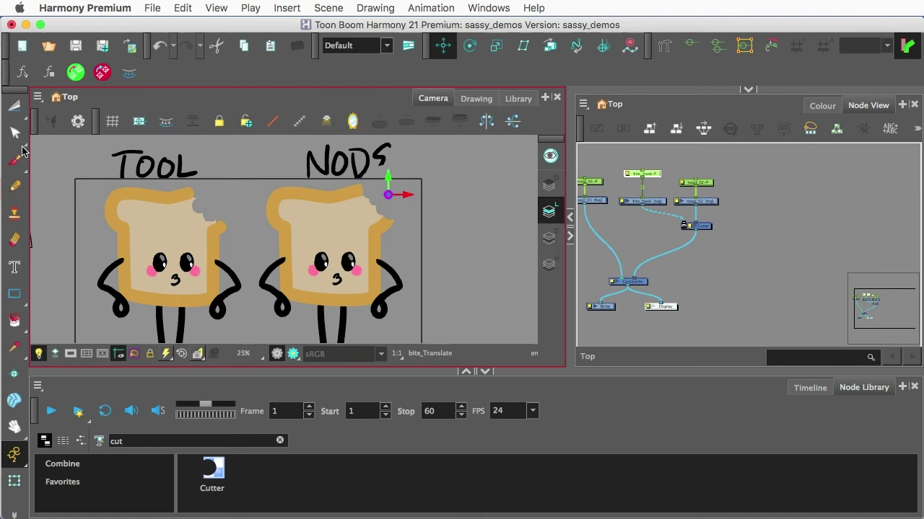
Use the Select tool to place the bite over the right toast's top-right corner.
left_click(15, 133)
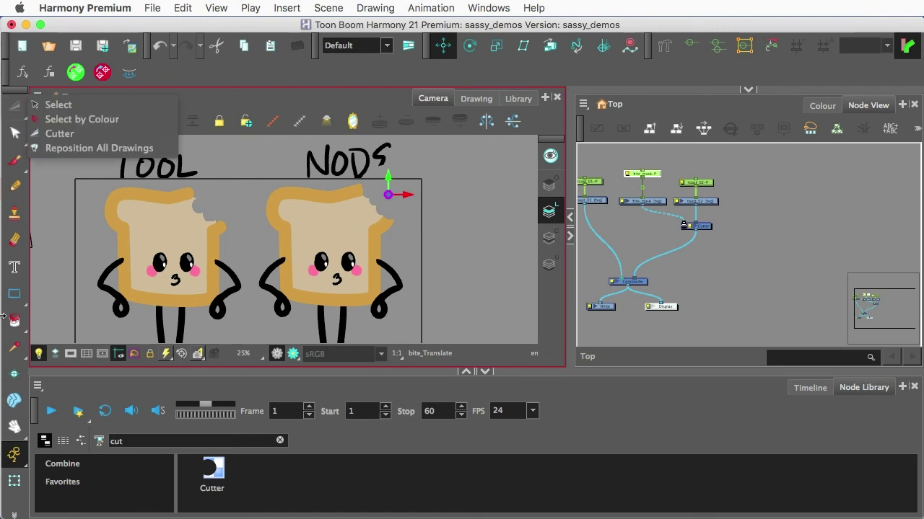
left_click(57, 105)
left_click(389, 192)
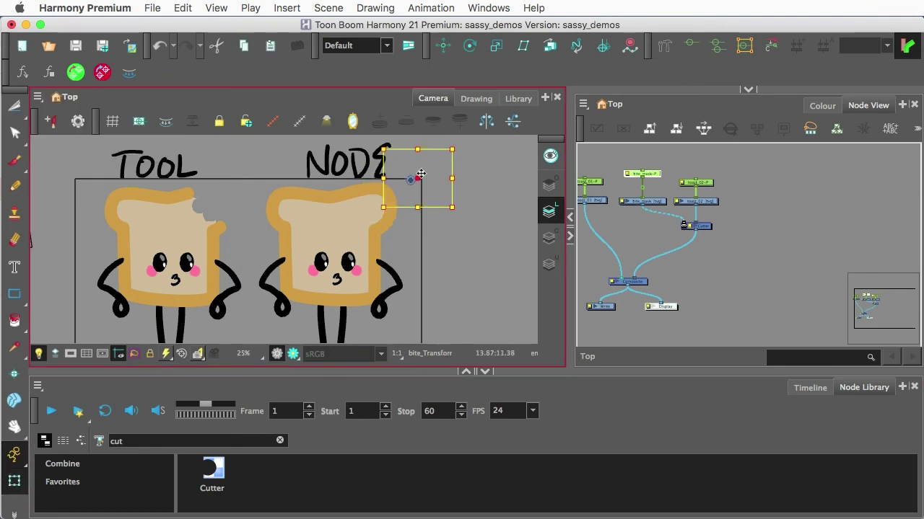
mouse_move(421, 174)
left_mouse_down()
mouse_move(453, 195)
mouse_move(421, 185)
mouse_move(392, 200)
left_mouse_up()
left_click(462, 195)
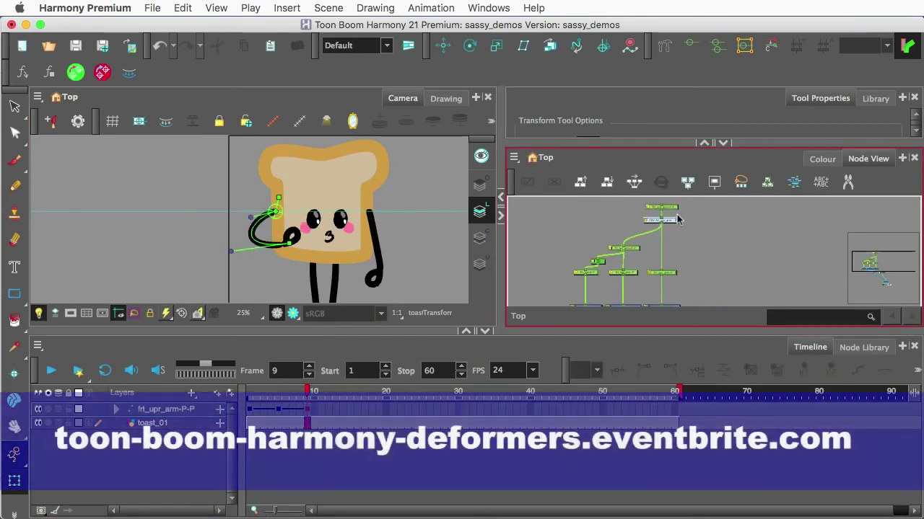
Select the arm deformer segments down to the hand, then select the arm drawing.
left_click(601, 273)
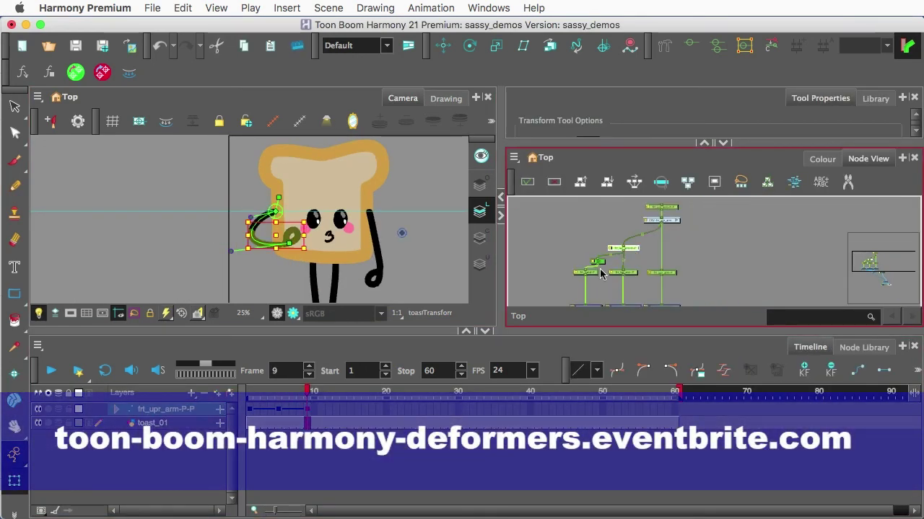
left_click(635, 255)
left_click(635, 250)
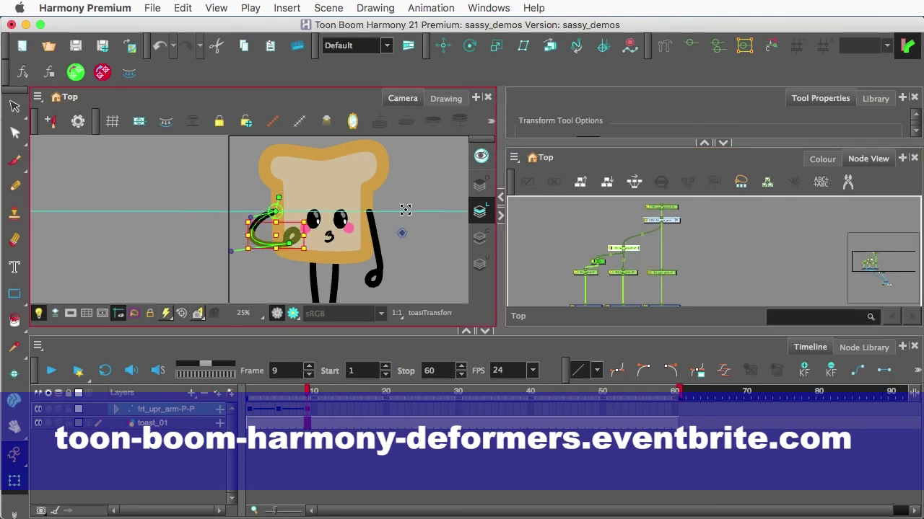
scroll(403, 203, "up", 2)
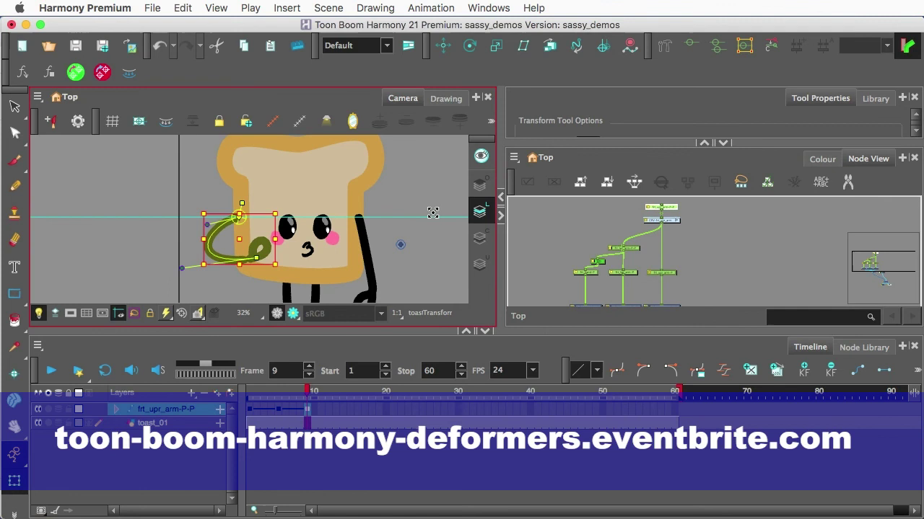
left_click(598, 275)
left_click(236, 249)
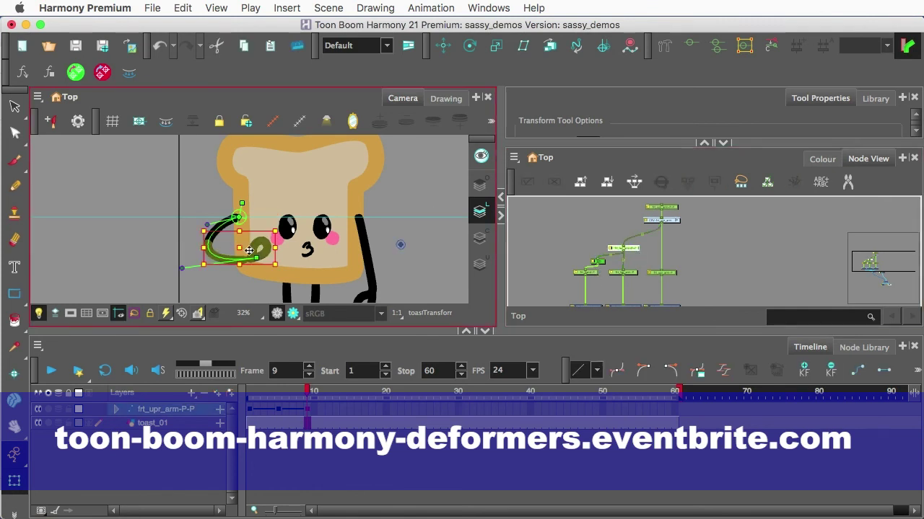
Scrub the Timeline through the arm poses from frame 1 to 11, ending on frame 6.
mouse_move(285, 392)
left_mouse_down()
mouse_move(242, 399)
mouse_move(289, 398)
mouse_move(281, 401)
left_mouse_up()
left_click(283, 411)
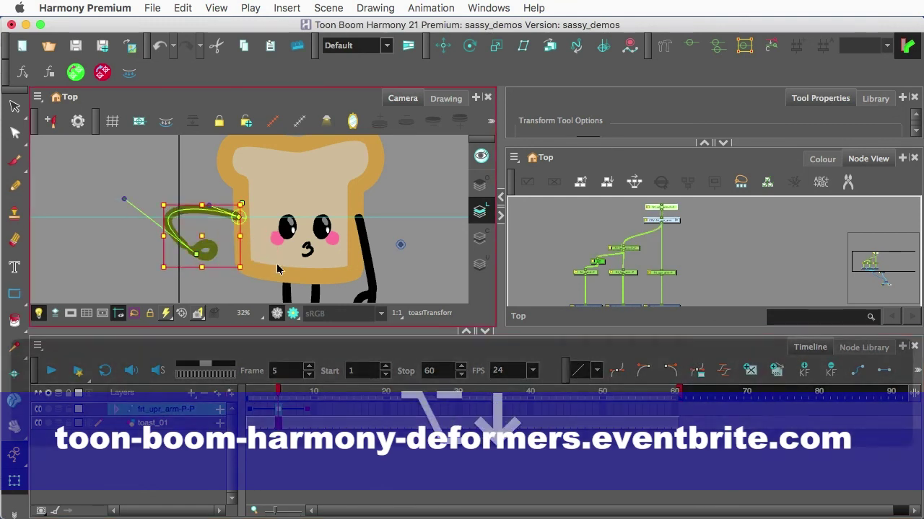
left_click(258, 393)
left_click_drag(258, 393, 278, 393)
left_click(198, 216)
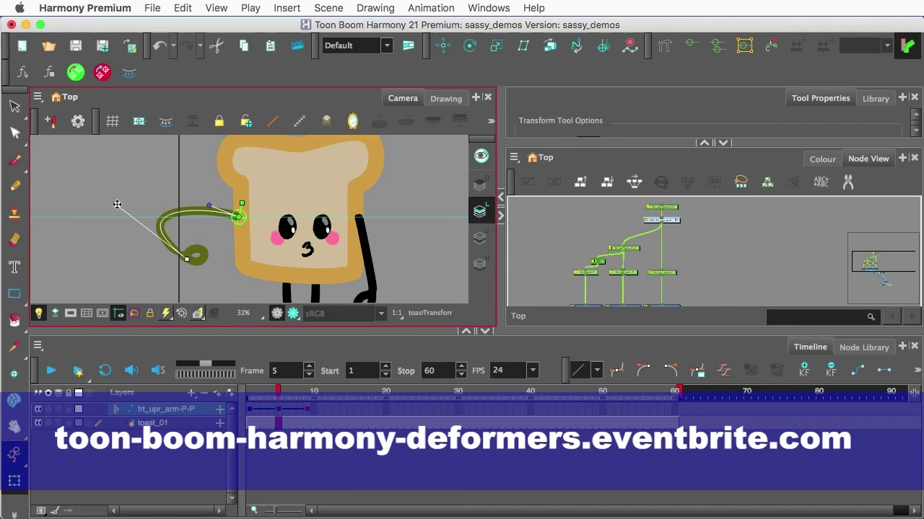
left_click(286, 397)
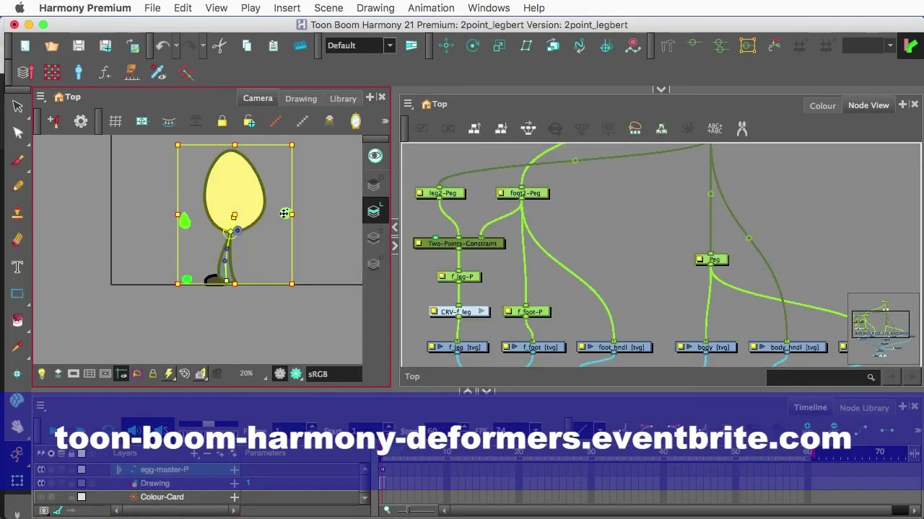
Pull the egg's foot left and lower the egg so the leg bends almost flat.
scroll(274, 249, "up", 3)
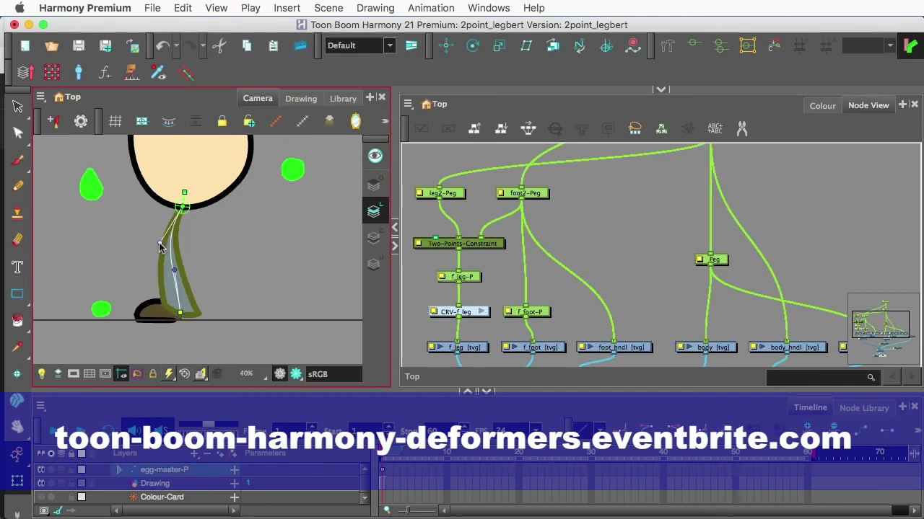
scroll(160, 272, "down", 3)
left_click(283, 202)
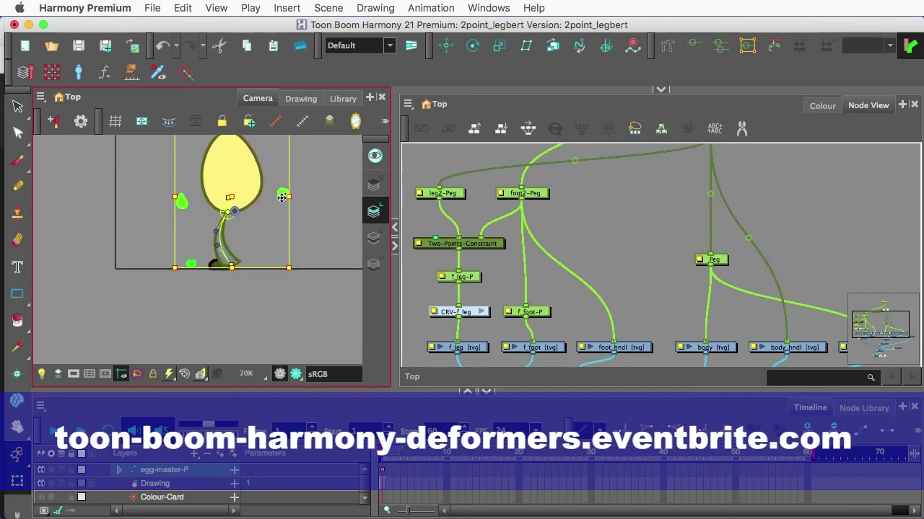
left_click_drag(199, 267, 139, 263)
left_click_drag(283, 205, 285, 248)
left_click_drag(149, 248, 215, 271)
Drag-select the egg's peg in the Camera view.
left_click_drag(258, 298, 179, 184)
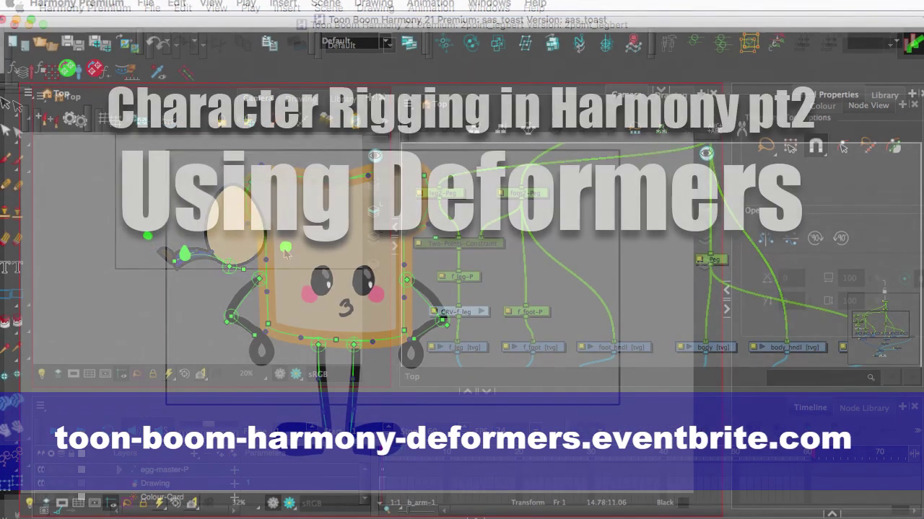